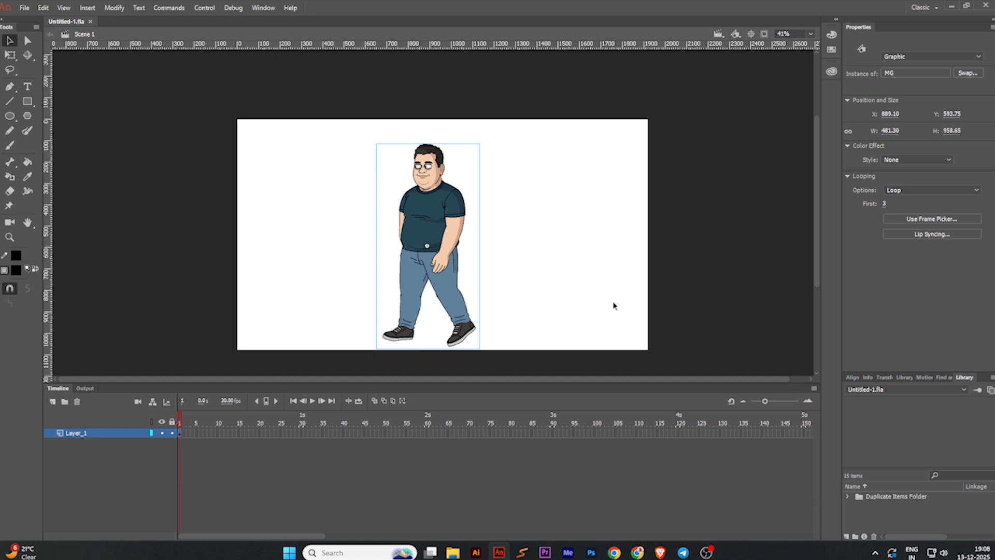
- Open the MG character symbol for editing and clear the keyframes after frame 1 through frame 30 on all layers
double_click(430, 206)
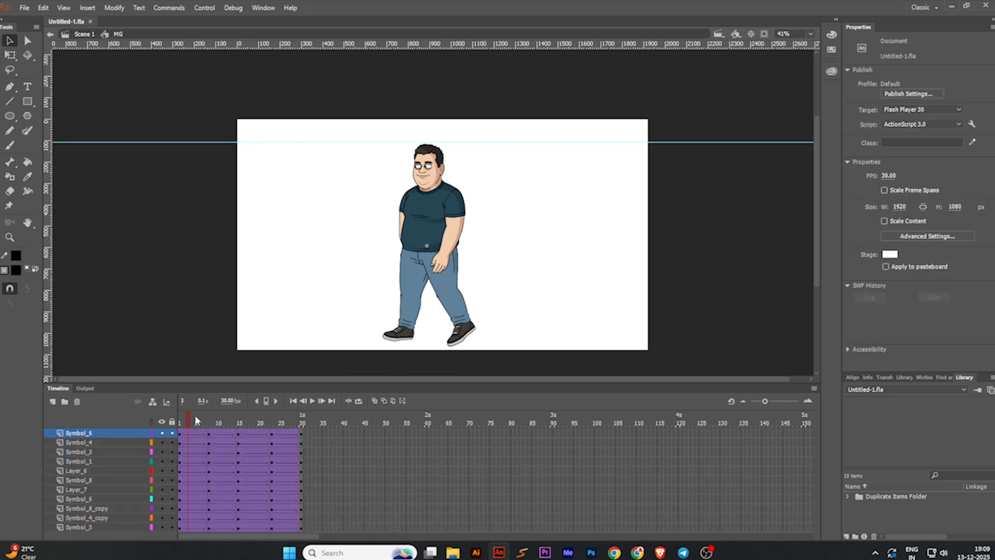
left_click_drag(196, 420, 170, 438)
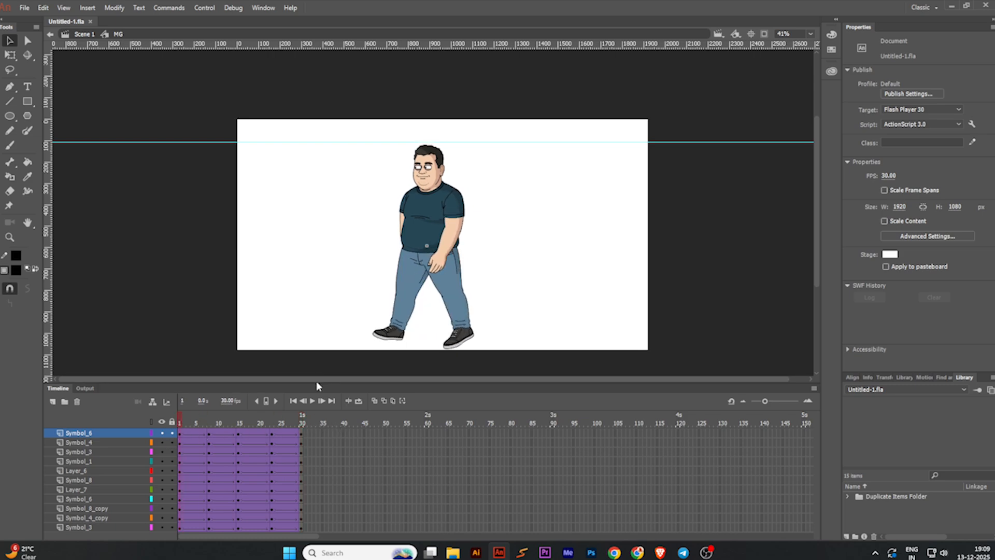
left_click_drag(317, 384, 318, 352)
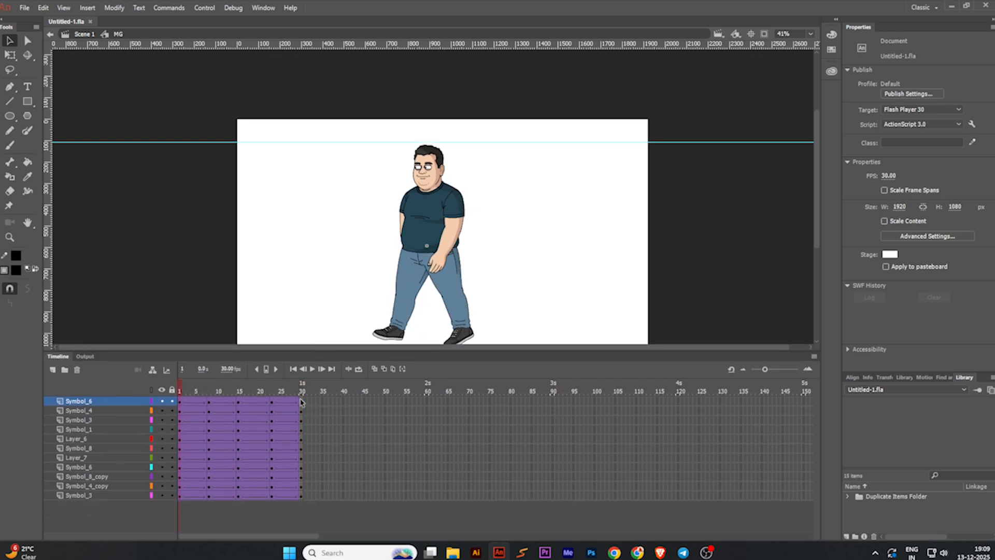
left_click_drag(301, 403, 188, 499)
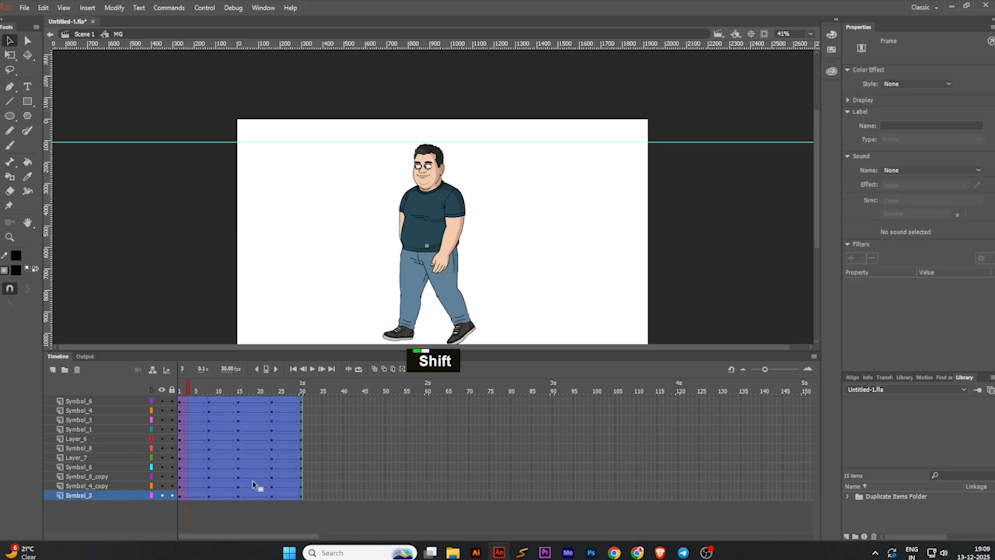
key("shift+F6")
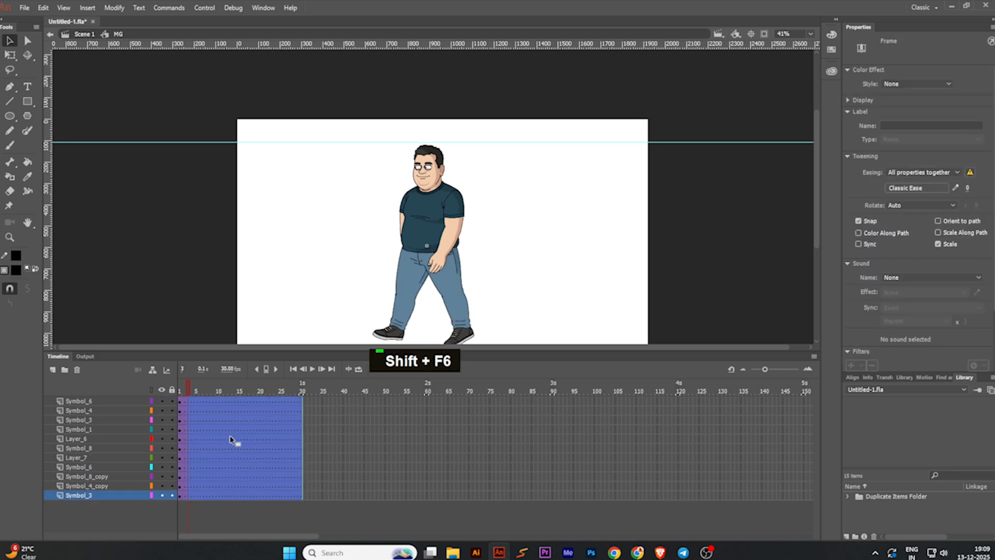
- Remove the classic tween from all layers of the character's walk animation
right_click(213, 405)
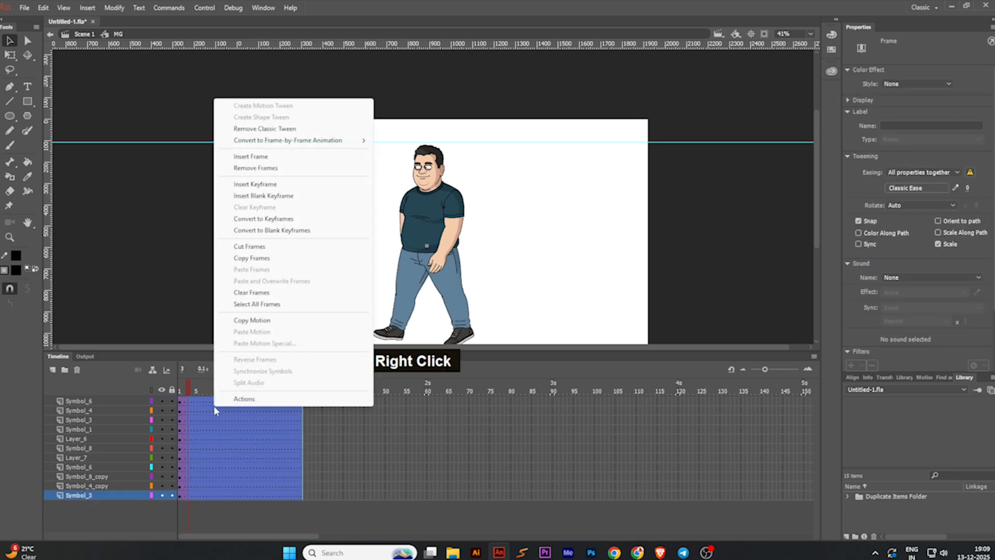
left_click(255, 129)
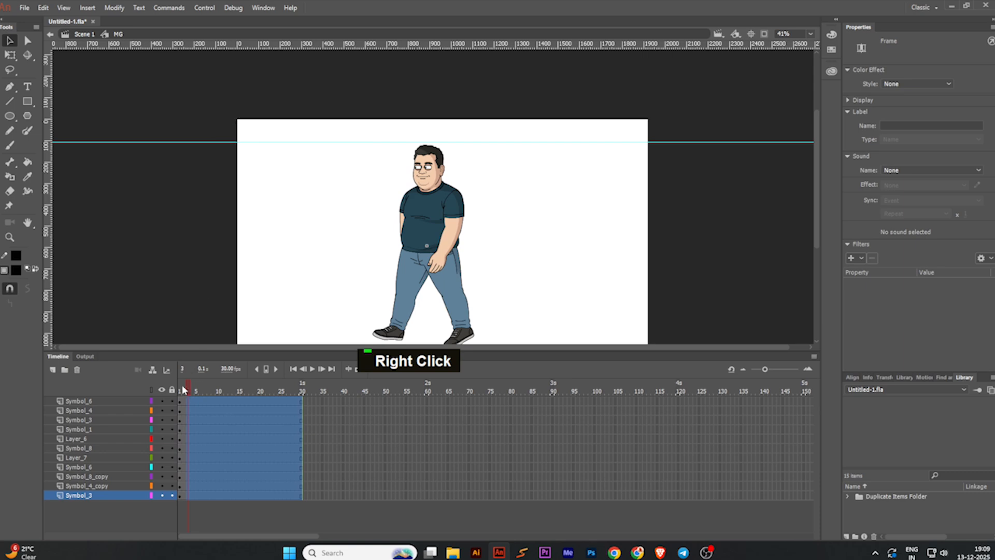
left_click_drag(182, 384, 247, 387)
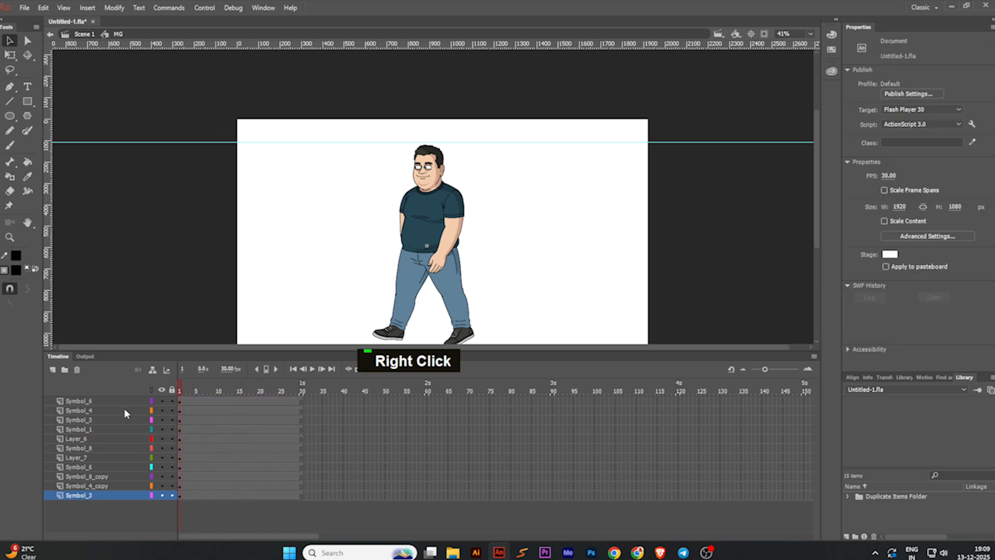
- Return to the main scene to inspect the MG instance and reopen the symbol for editing
scroll(318, 233, "down", 1)
double_click(337, 255)
scroll(418, 225, "up", 1)
scroll(420, 226, "down", 1)
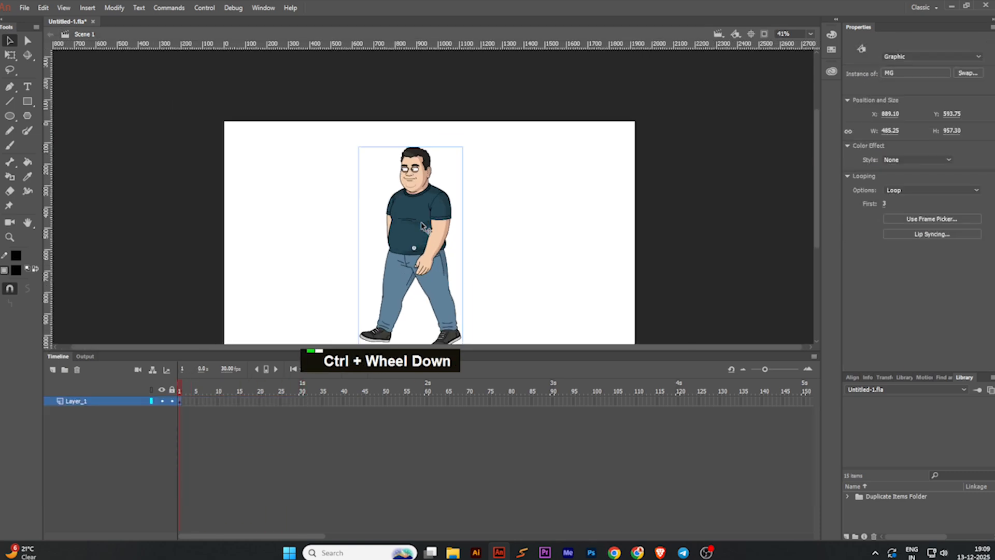
middle_click(507, 249)
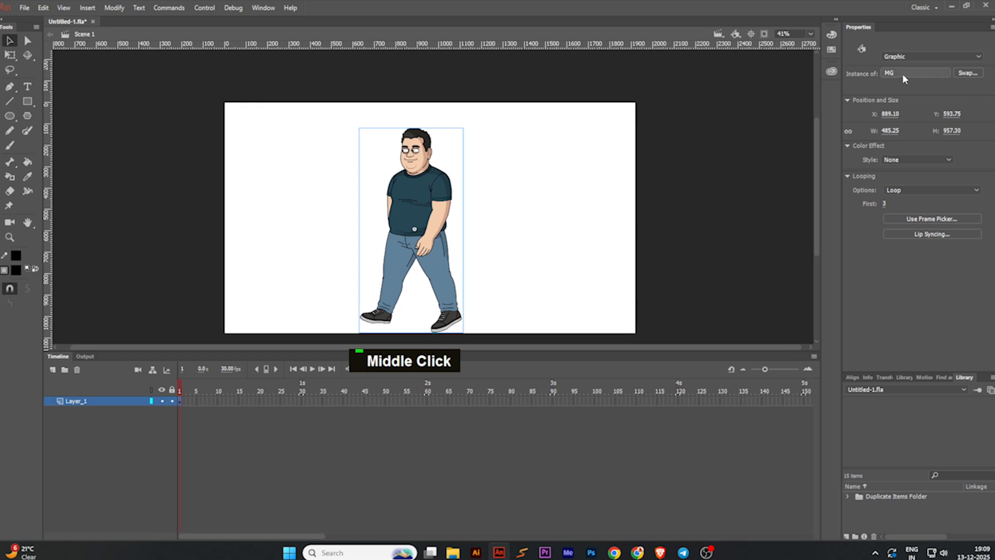
double_click(420, 197)
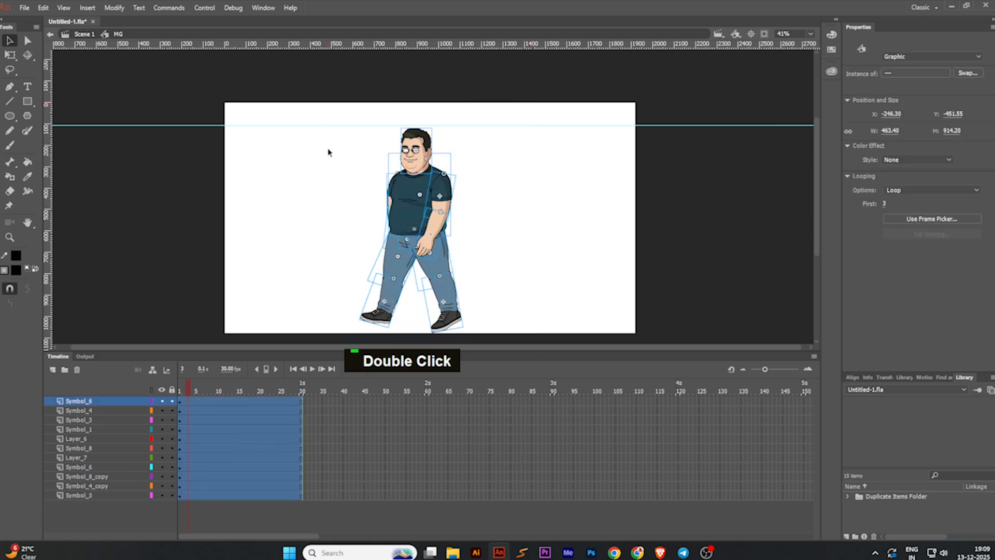
left_click(328, 152)
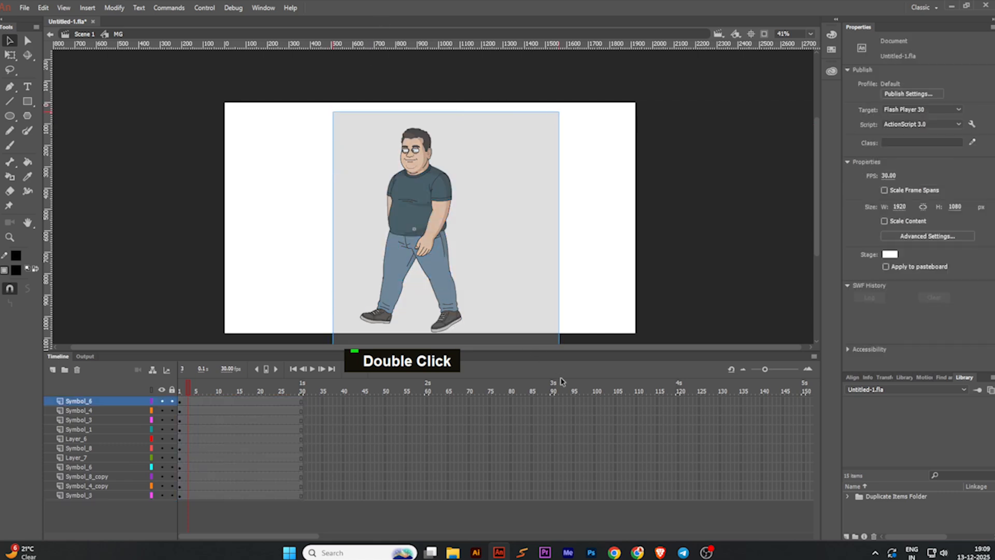
left_click_drag(561, 381, 560, 379)
left_click(509, 283)
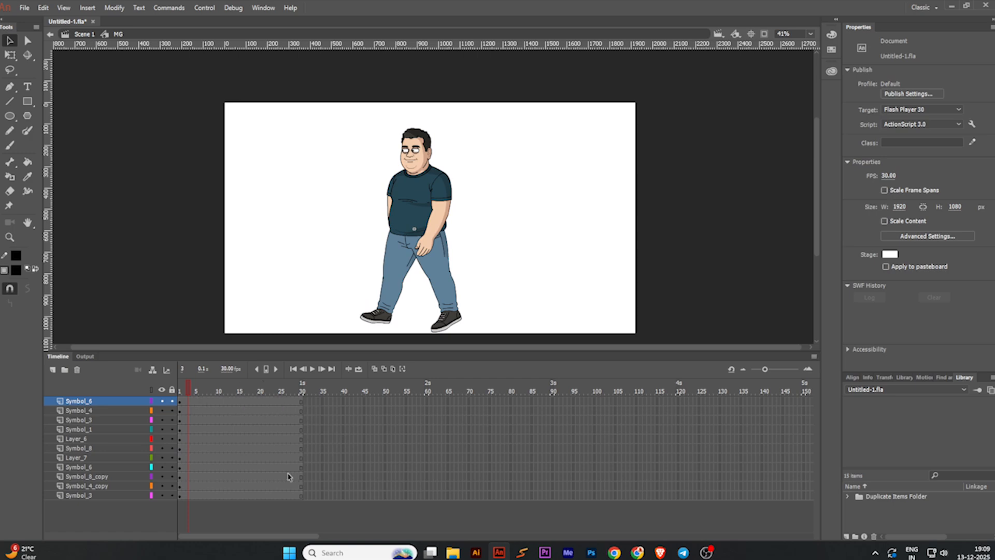
- Shorten the animation to 20 frames by removing the frames after frame 20 on all layers
left_click_drag(194, 387, 334, 399)
left_click_drag(205, 396, 264, 399)
left_click_drag(260, 392, 304, 516)
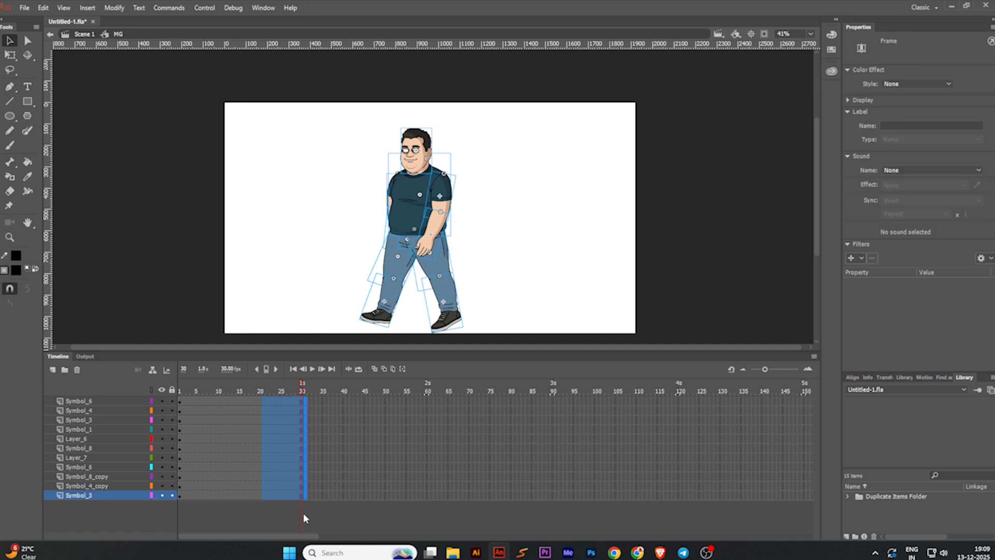
key("shift+F5")
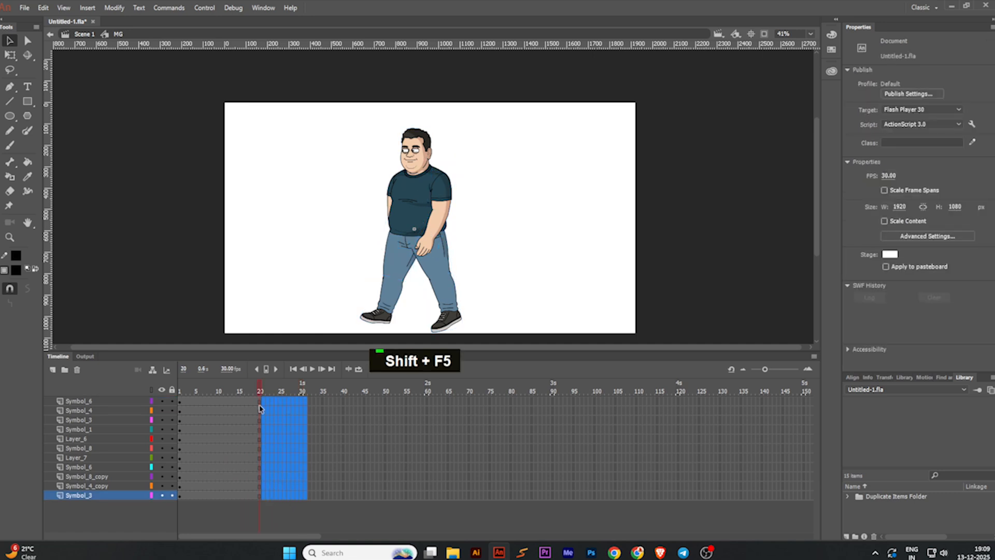
left_click(242, 392)
left_click(207, 410)
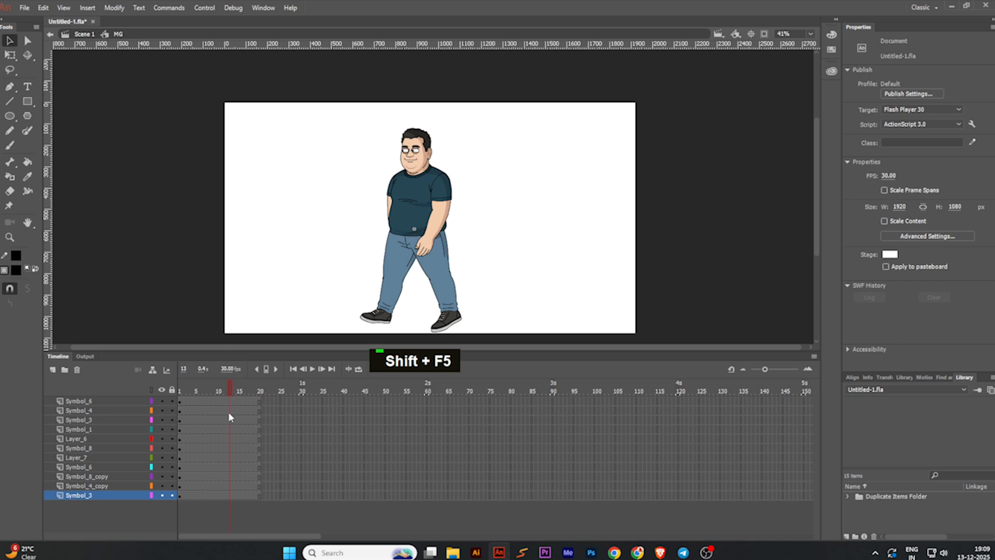
left_click(218, 389)
left_click_drag(216, 402, 212, 493)
key("F6")
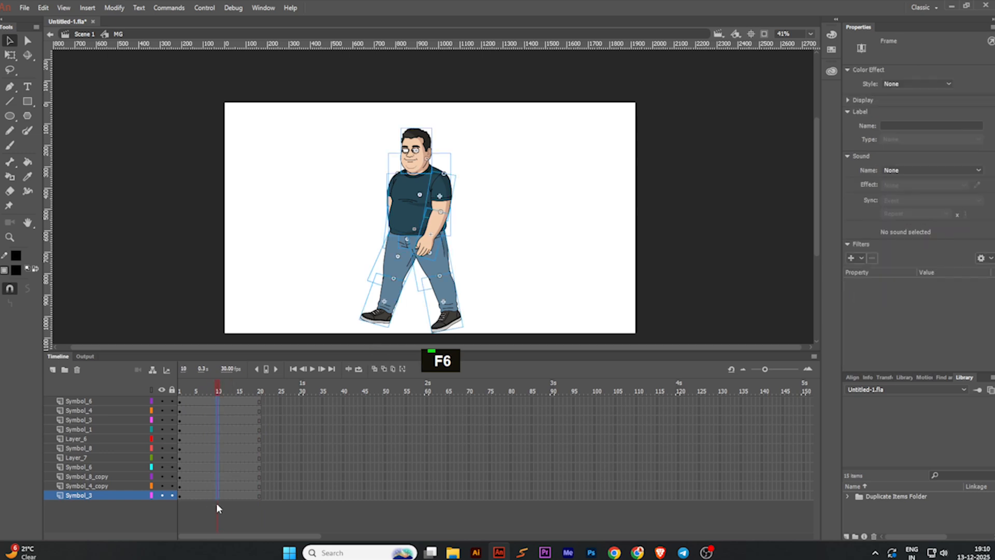
mouse_move(218, 391)
left_mouse_down()
mouse_move(195, 391)
mouse_move(229, 391)
mouse_move(168, 395)
mouse_move(229, 393)
left_mouse_up()
key("shift+F6")
- Select all body parts and rotate the whole character slightly so that it leans forward
left_click_drag(341, 114, 524, 328)
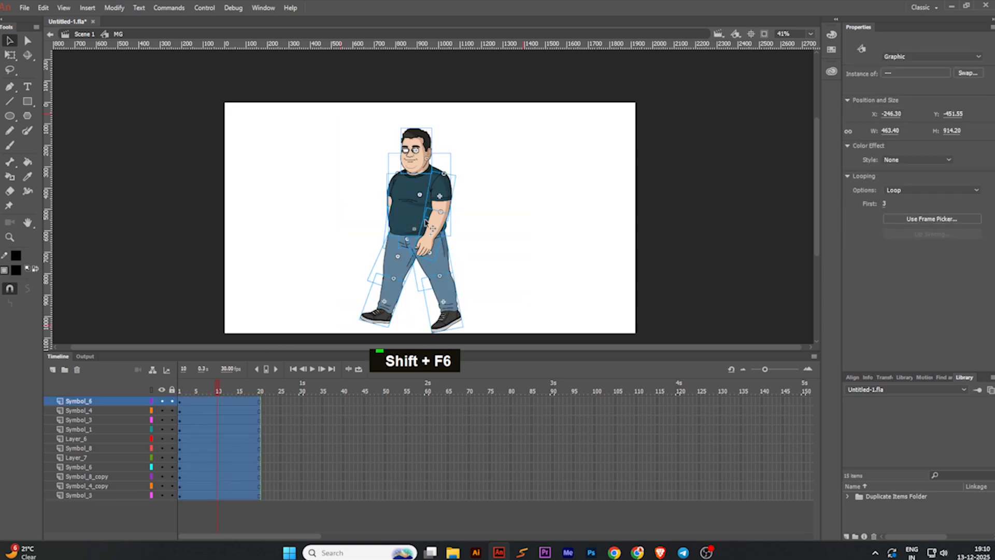
left_click(10, 55)
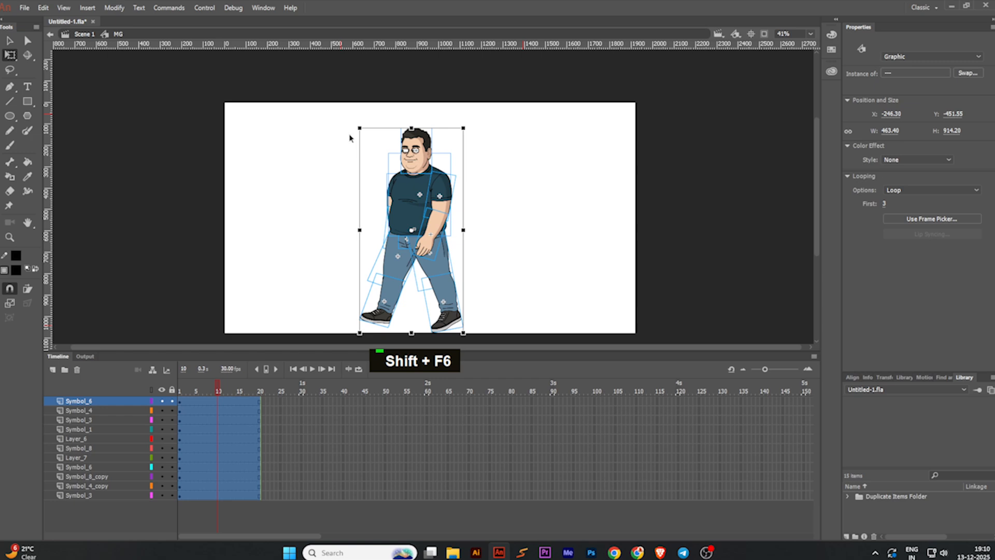
left_click_drag(353, 132, 341, 133)
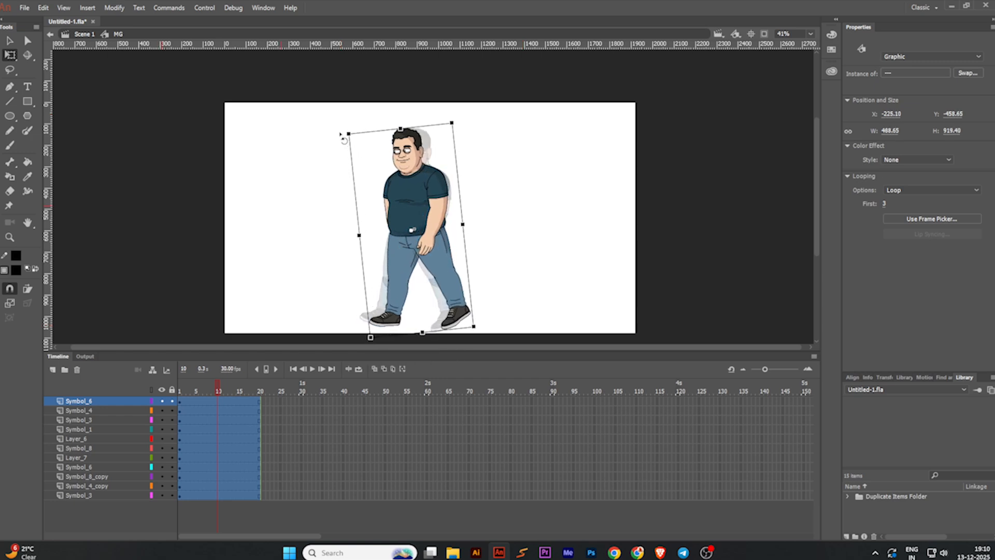
left_click(309, 202)
scroll(401, 289, "up", 1)
left_click_drag(427, 278, 423, 265)
scroll(417, 269, "down", 2)
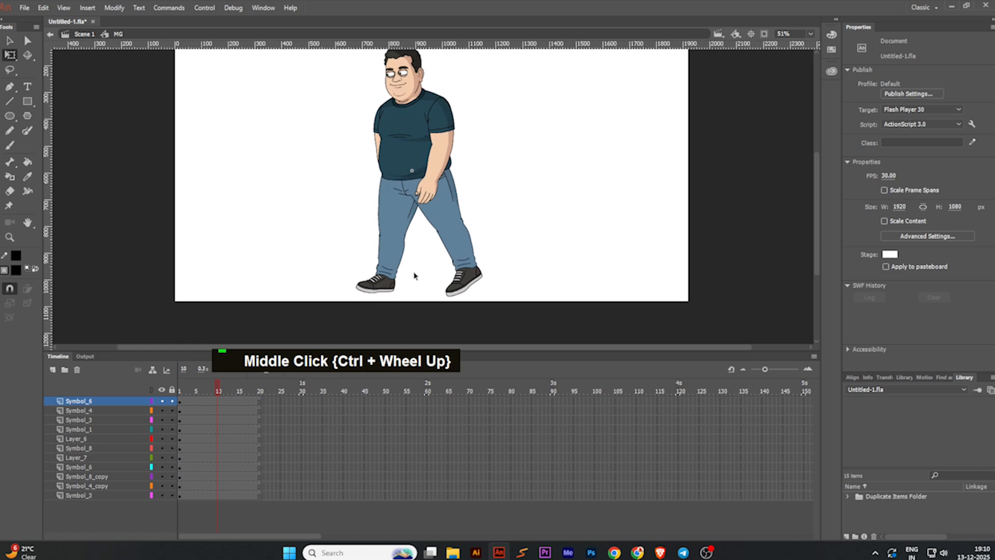
key("ctrl+s")
scroll(435, 200, "up", 2)
left_click(435, 194)
scroll(502, 204, "down", 2)
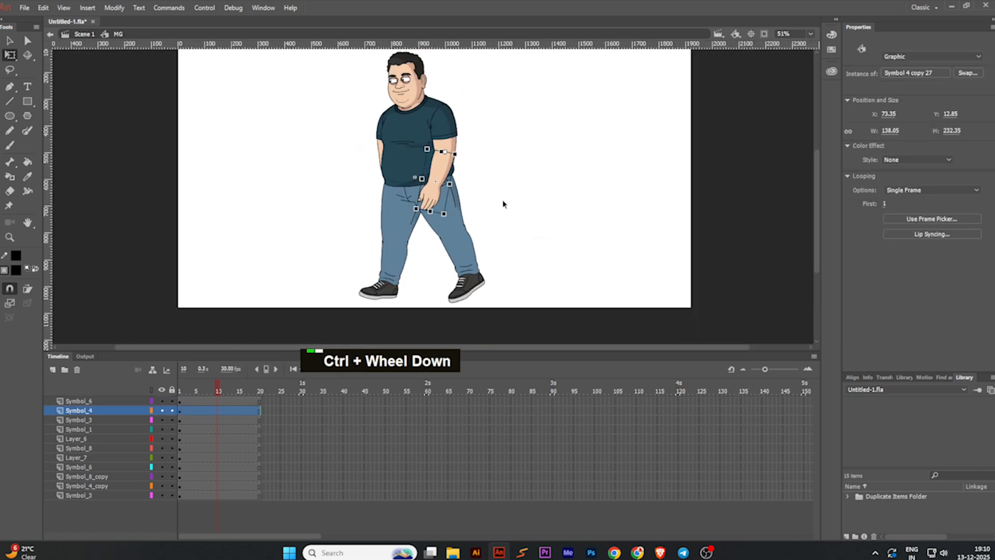
left_click_drag(502, 204, 487, 187)
scroll(436, 236, "up", 2)
scroll(469, 227, "down", 2)
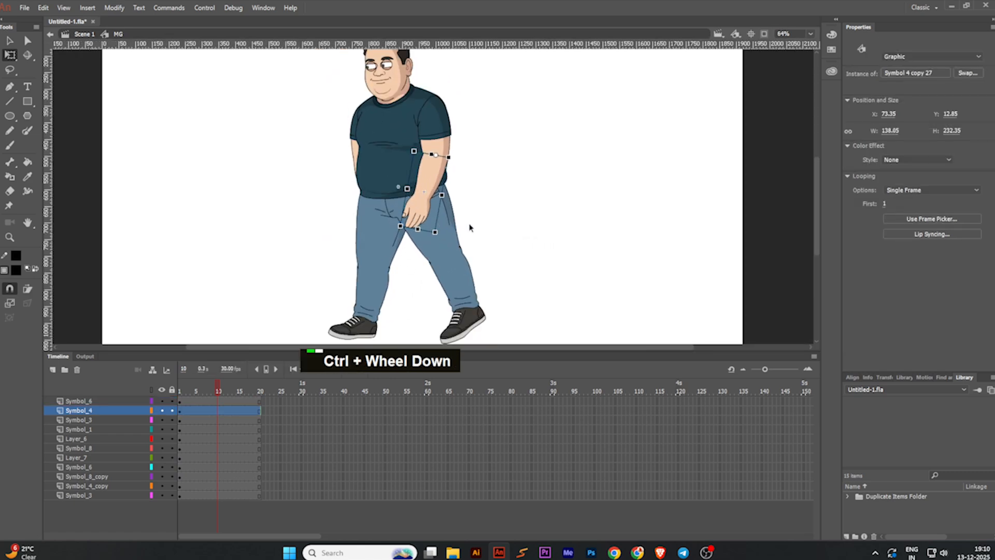
left_click(470, 228)
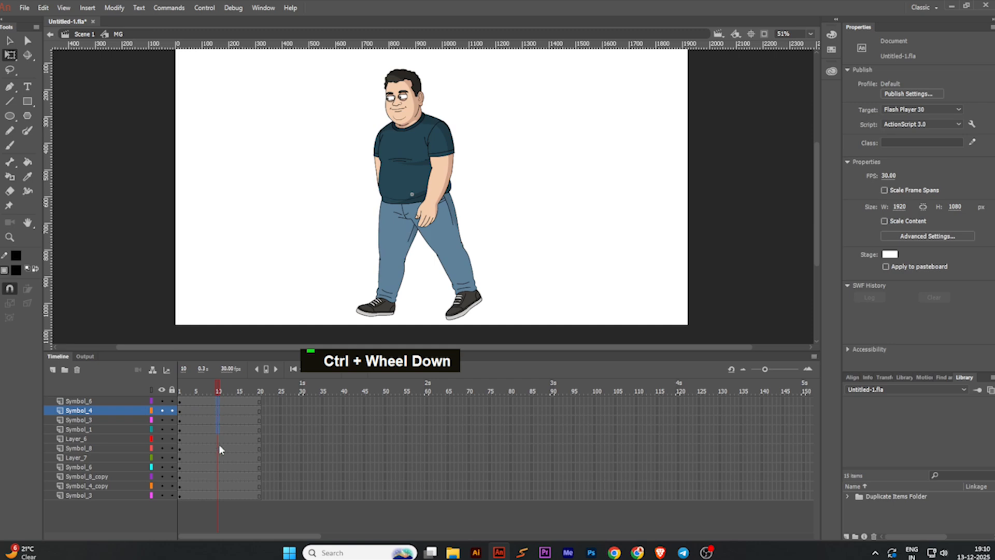
- Insert keyframes at frame 10 on all layers and go back to frame 1
left_click_drag(219, 494, 219, 402)
key("F6")
left_click(178, 393)
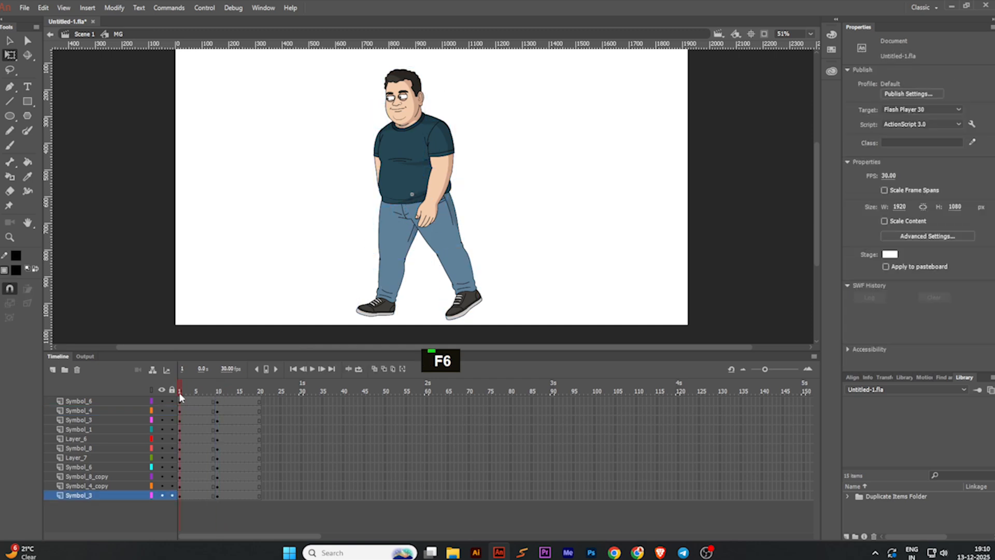
- On frame 1, swing the front leg forward from the hip and rotate its lower leg back under the knee
left_click(359, 295)
middle_click(405, 311)
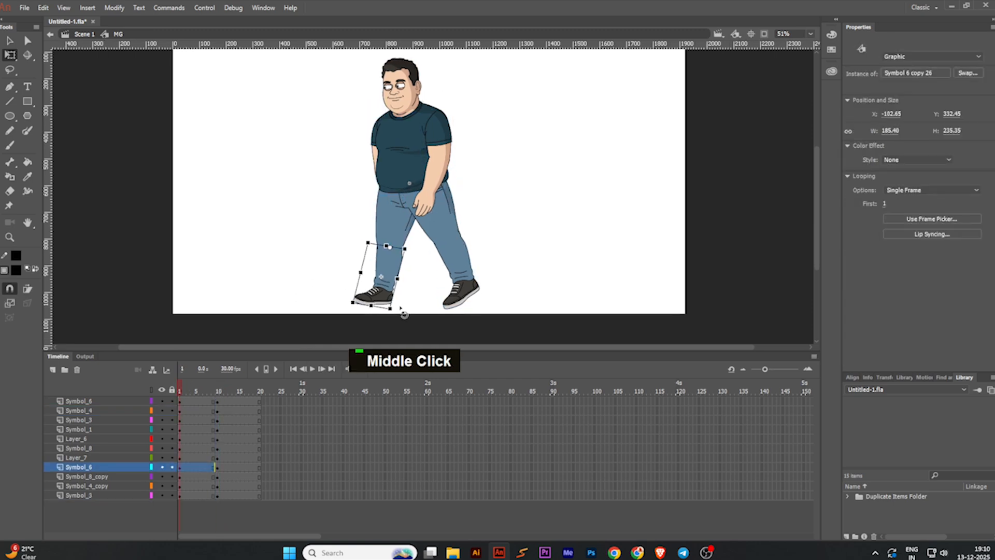
left_click(391, 241, "shift")
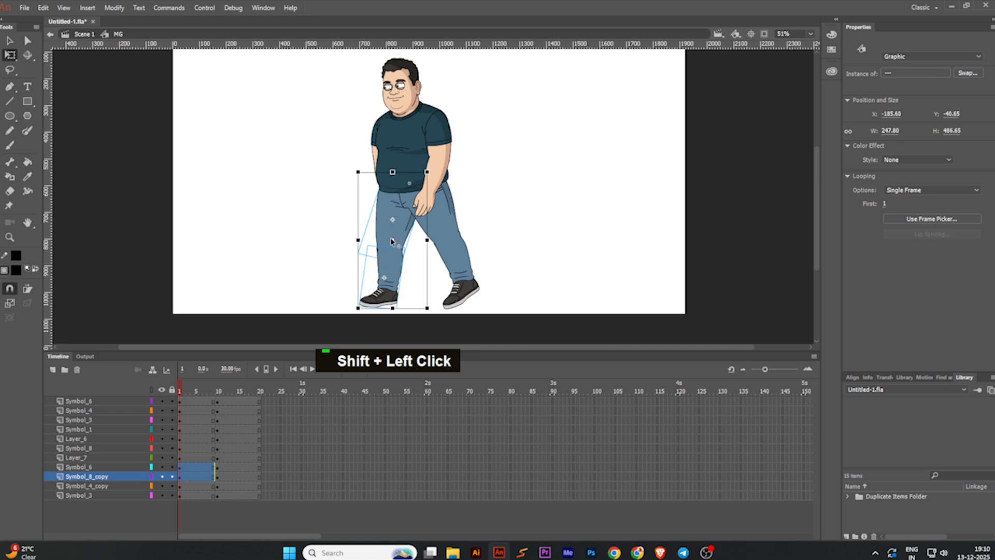
left_click_drag(394, 242, 393, 172)
left_click_drag(440, 312, 407, 312)
left_click(395, 304)
left_click(383, 297)
- Rotate the rear leg's lower part up behind the body and swing the whole leg slightly farther back
left_click(437, 229)
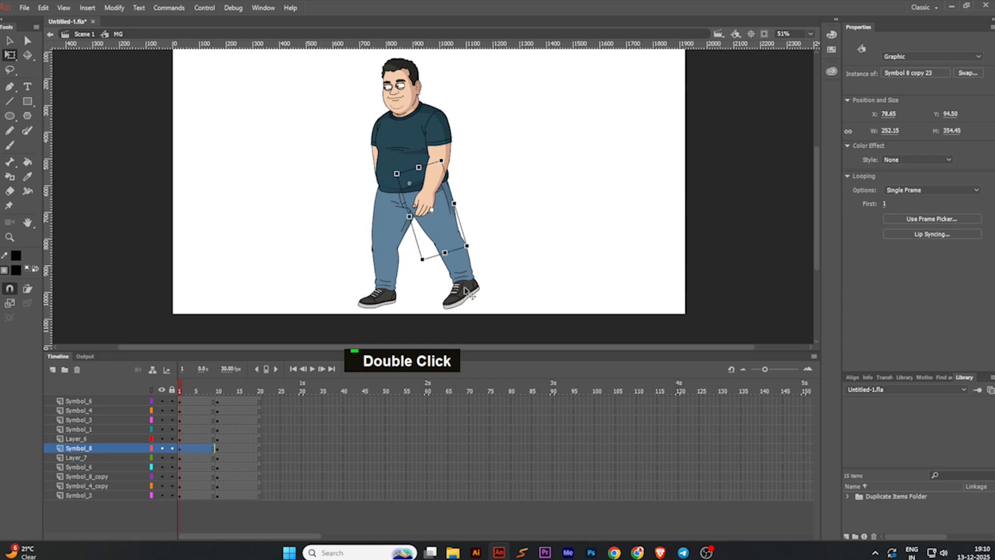
left_click(469, 283)
left_click_drag(490, 302, 507, 284)
left_click(448, 213, "shift")
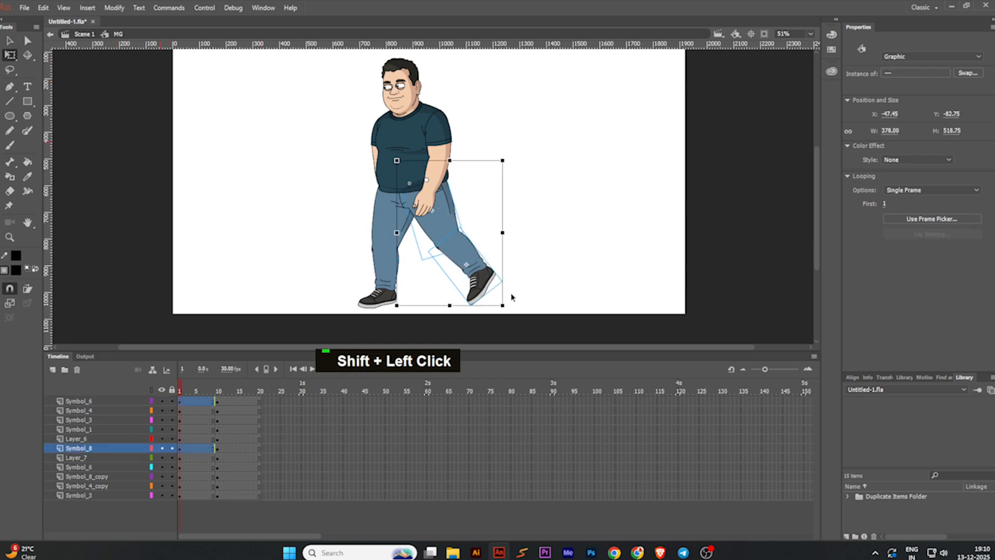
left_click_drag(518, 304, 519, 306)
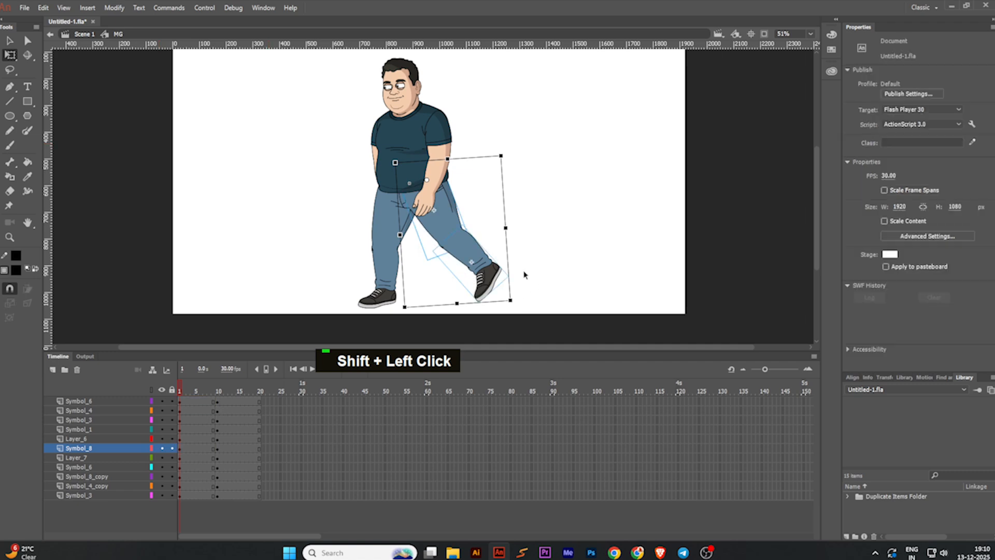
- Rotate the far arm's forearm forward so it extends in front of the torso
scroll(384, 155, "up", 2, "ctrl")
left_click(381, 103)
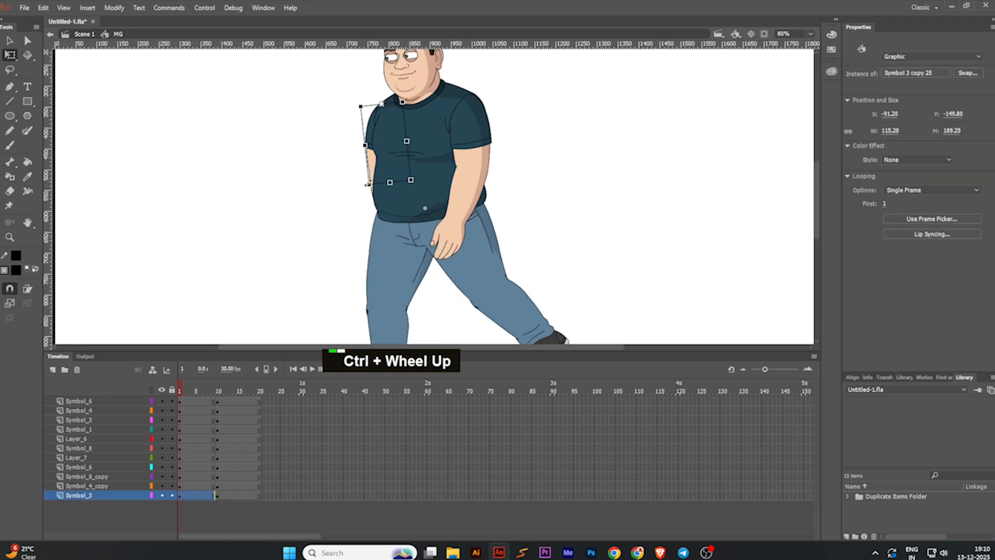
scroll(371, 178, "up", 4, "ctrl")
scroll(378, 201, "up", 2, "ctrl")
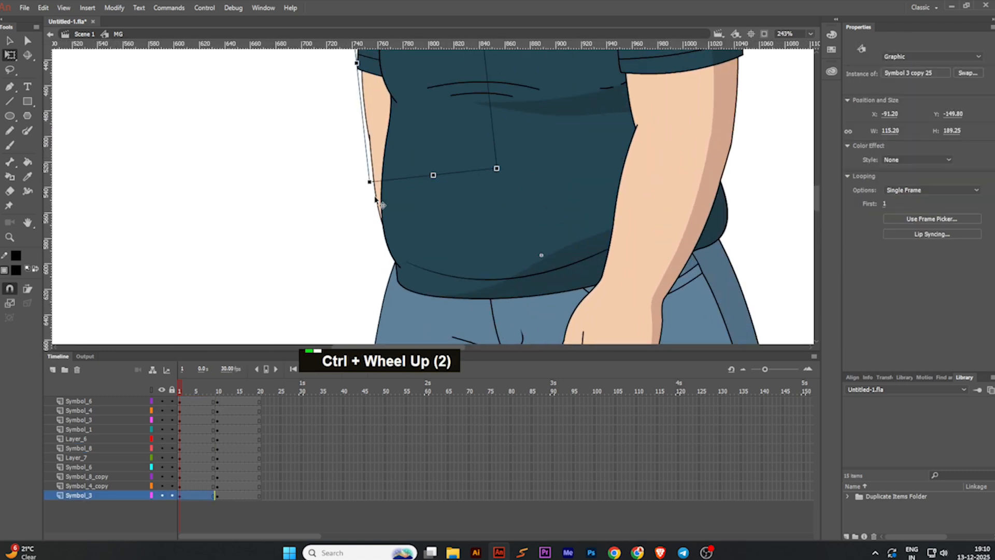
left_click(371, 246)
scroll(371, 249, "down", 3, "ctrl")
left_click_drag(413, 258, 315, 210)
- Rotate the near arm's forearm forward to bend the elbow across the waist
left_click(460, 224)
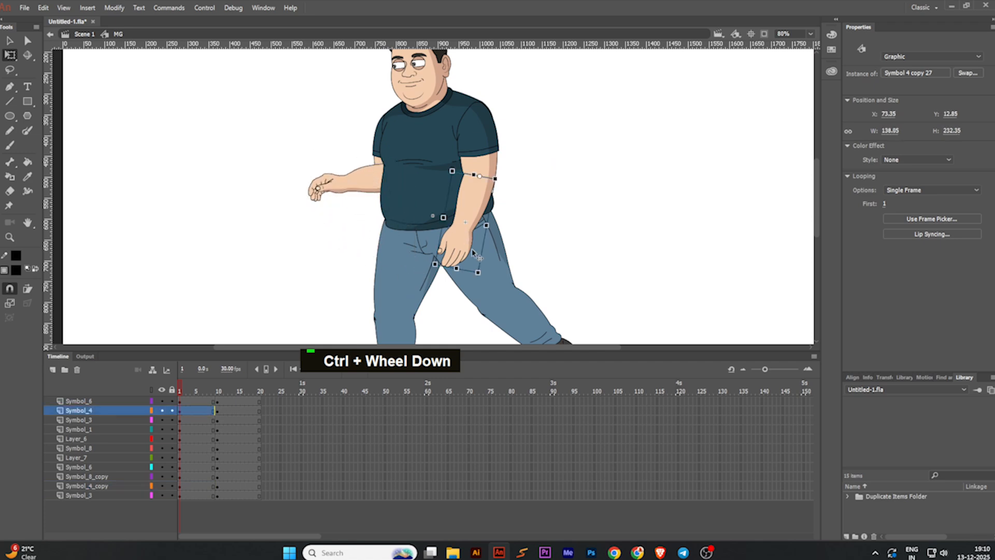
left_click_drag(485, 270, 418, 284)
left_click(510, 194)
scroll(512, 196, "down", 2, "ctrl")
middle_click(524, 205)
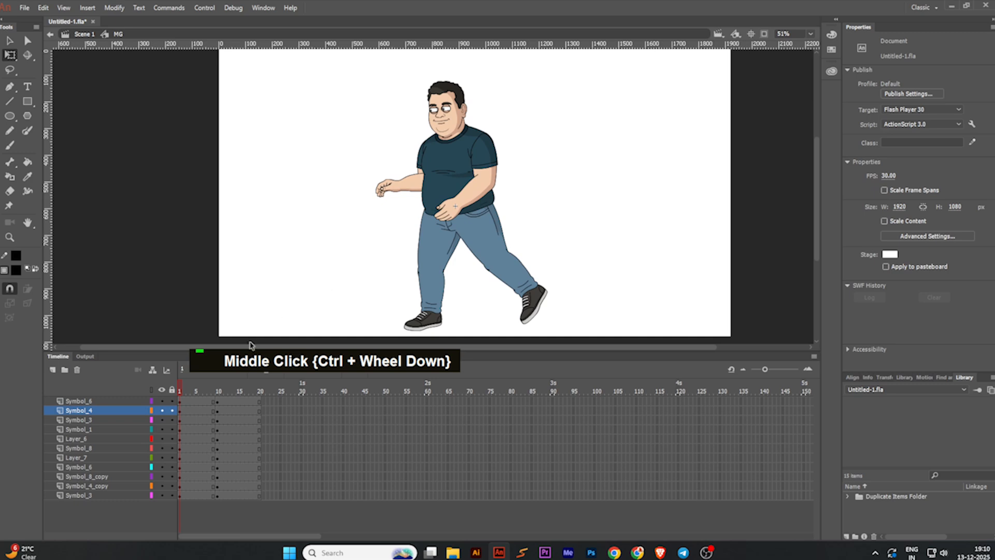
- Replace the frame 10 keyframes on all layers with copies of the frame 1 pose and save the file
left_click_drag(217, 401, 218, 500)
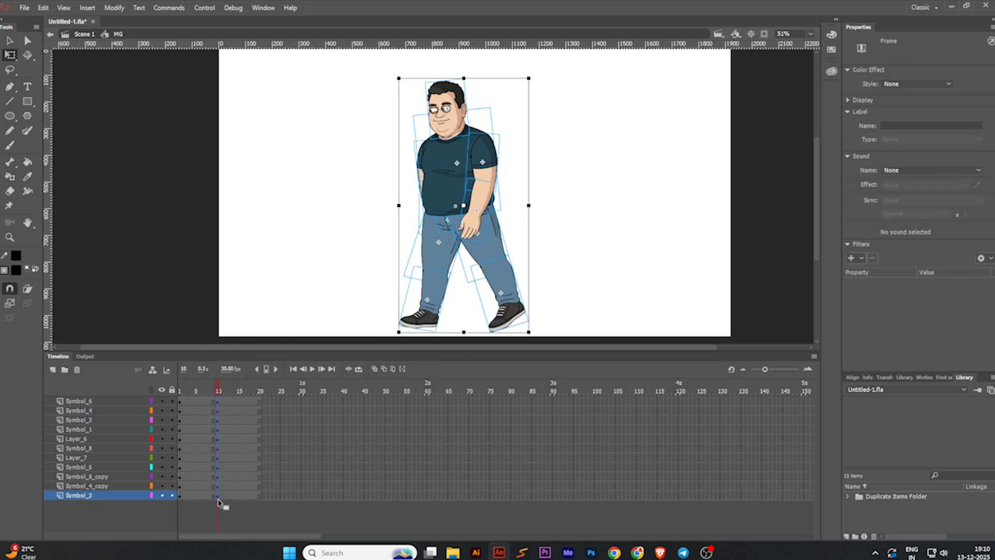
key("shift+F6")
key("F6")
left_click(289, 270)
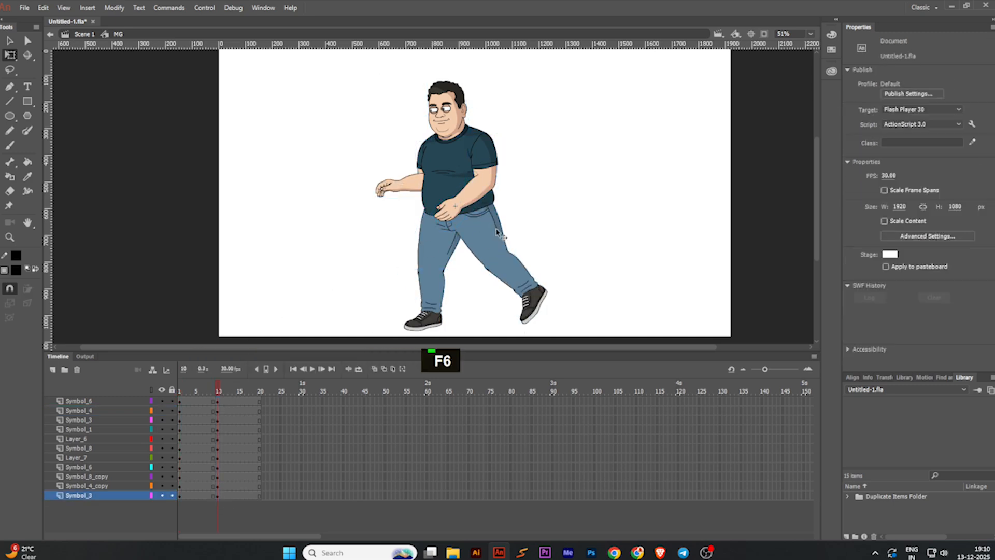
key("ctrl+s")
- In the first pose, swing the far arm down from the shoulder and rotate its forearm down beside the hip
scroll(417, 212, "up", 2, "ctrl")
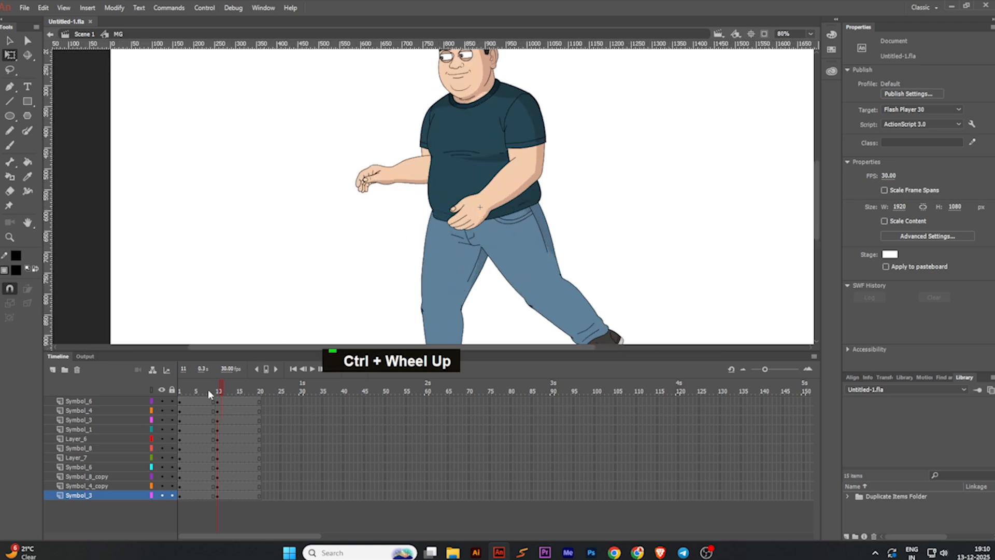
left_click(398, 175)
left_click(464, 220, "shift")
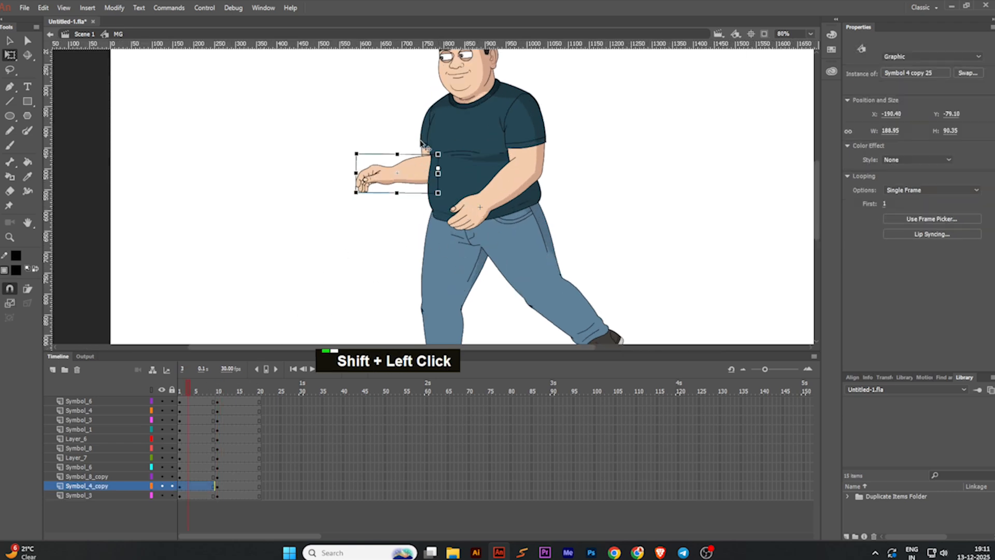
scroll(472, 270, "down", 2, "ctrl")
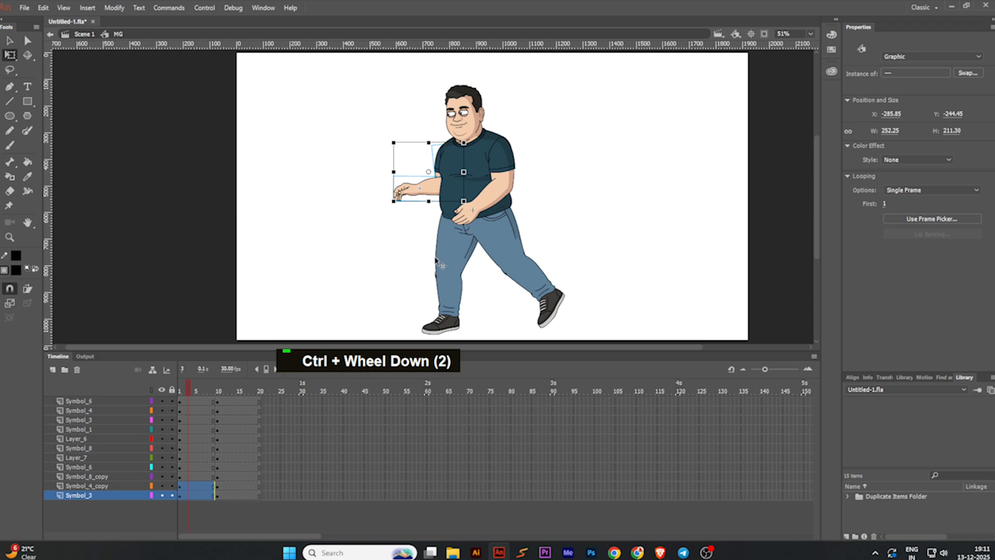
scroll(440, 263, "up", 2, "ctrl")
scroll(430, 171, "up", 2)
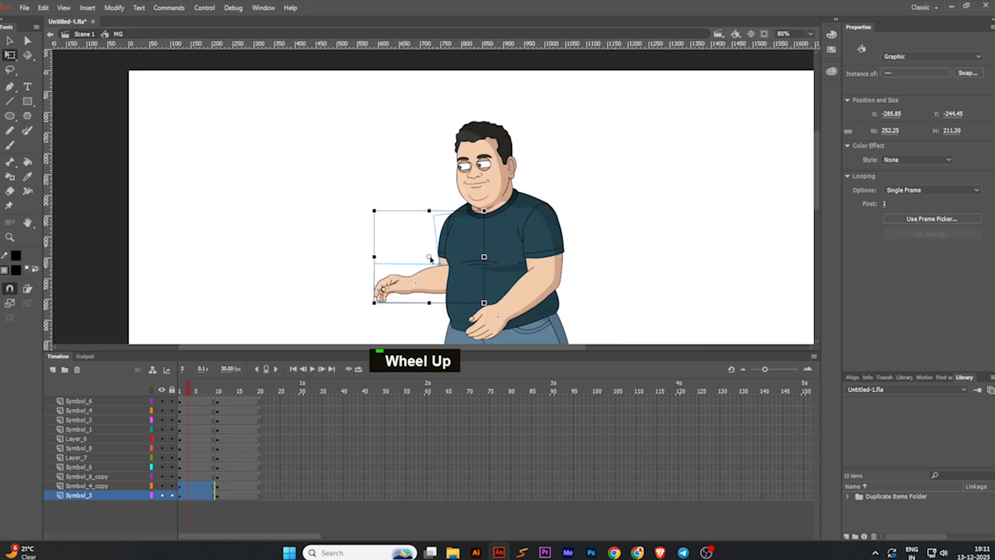
scroll(455, 217, "down", 3, "ctrl")
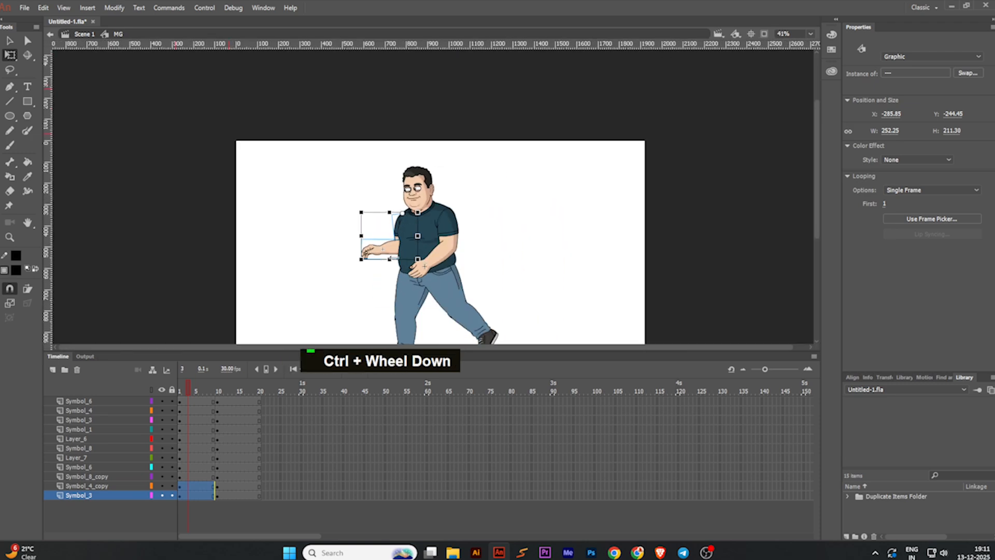
left_click_drag(360, 269, 399, 324)
left_click(369, 280)
left_click(379, 261)
scroll(374, 269, "up", 3, "ctrl")
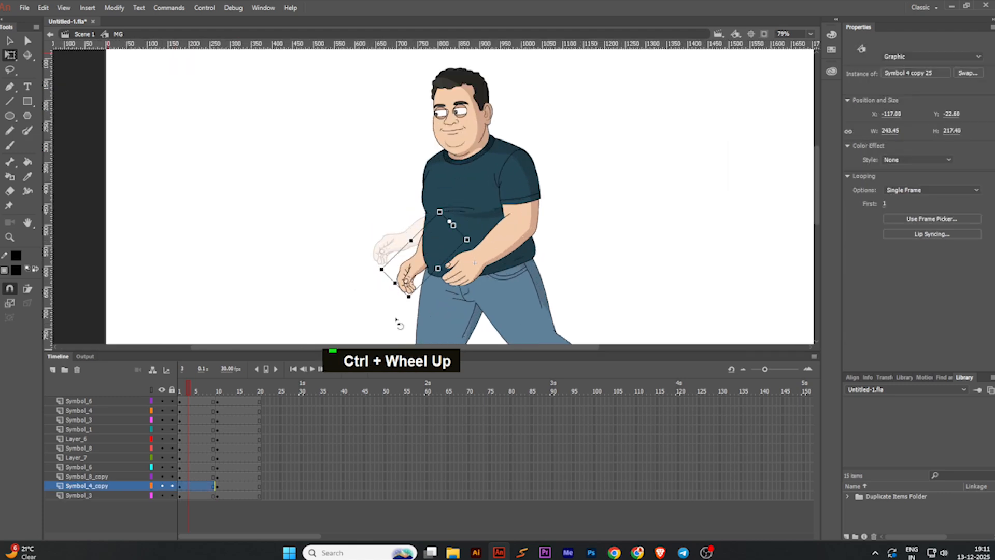
left_click(368, 271)
- Rotate the near arm's forearm up across the torso and swing the whole arm slightly forward, keeping it seated at the shoulder
left_click(500, 256)
left_click_drag(473, 313, 413, 275)
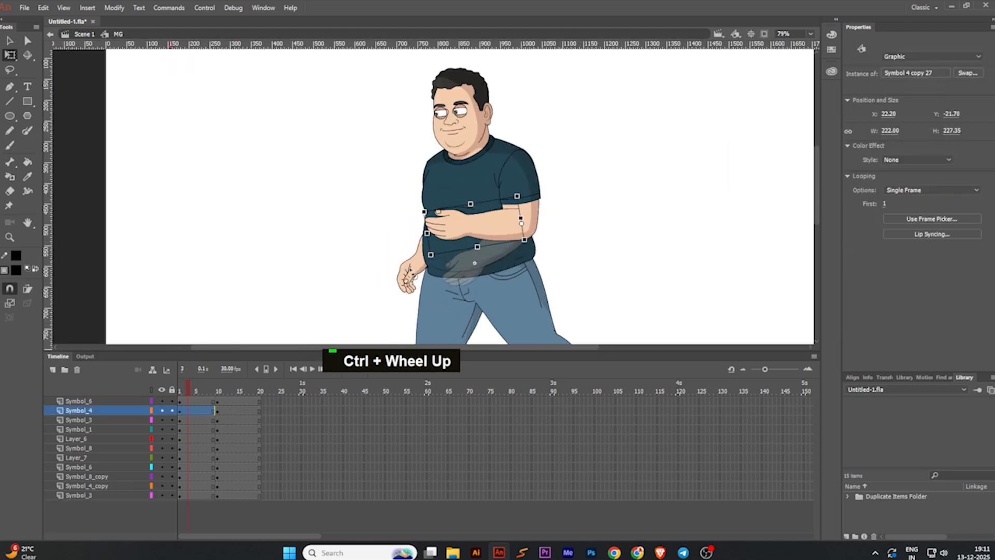
left_click(519, 216, "shift")
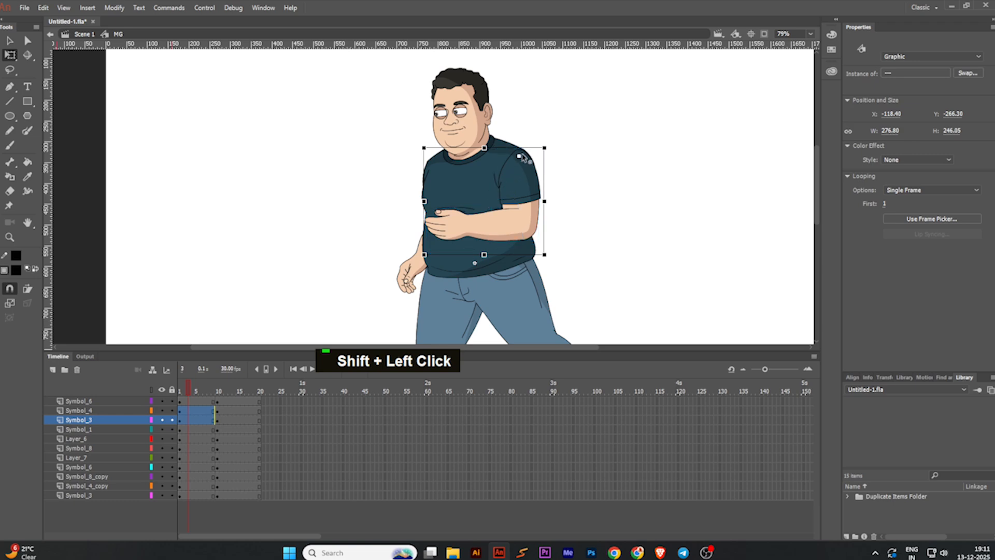
left_click_drag(523, 154, 520, 148)
left_click_drag(553, 261, 522, 266)
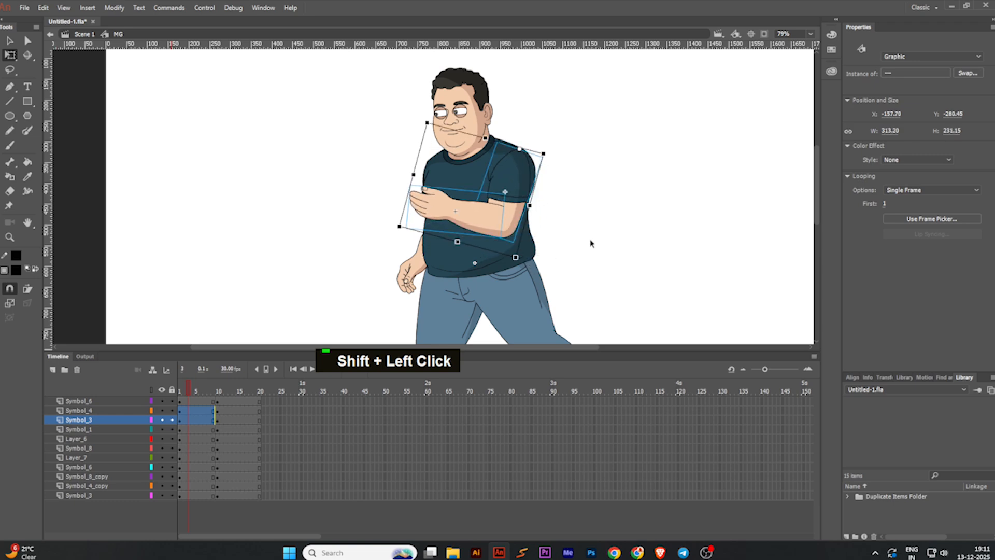
scroll(549, 167, "up", 5)
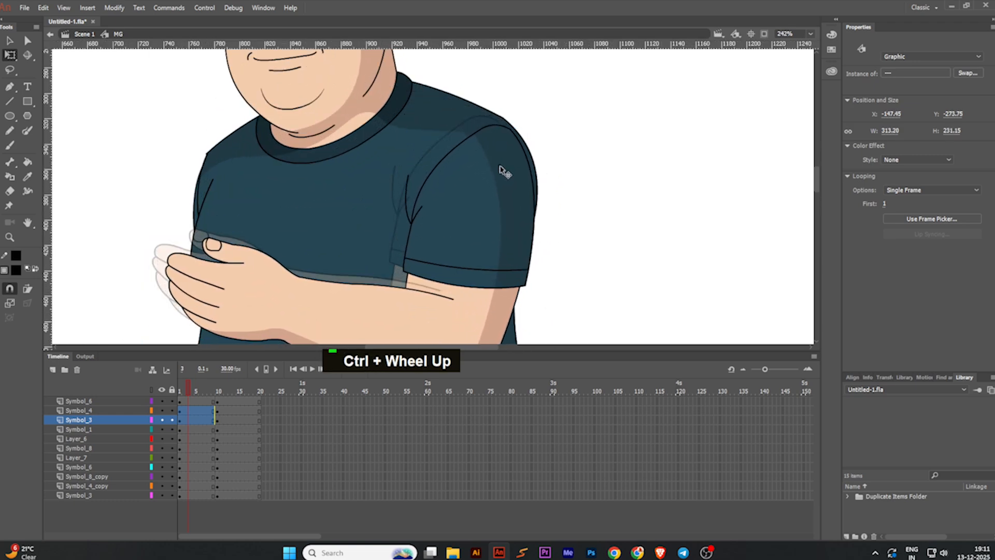
scroll(518, 166, "down", 3)
left_click(545, 162)
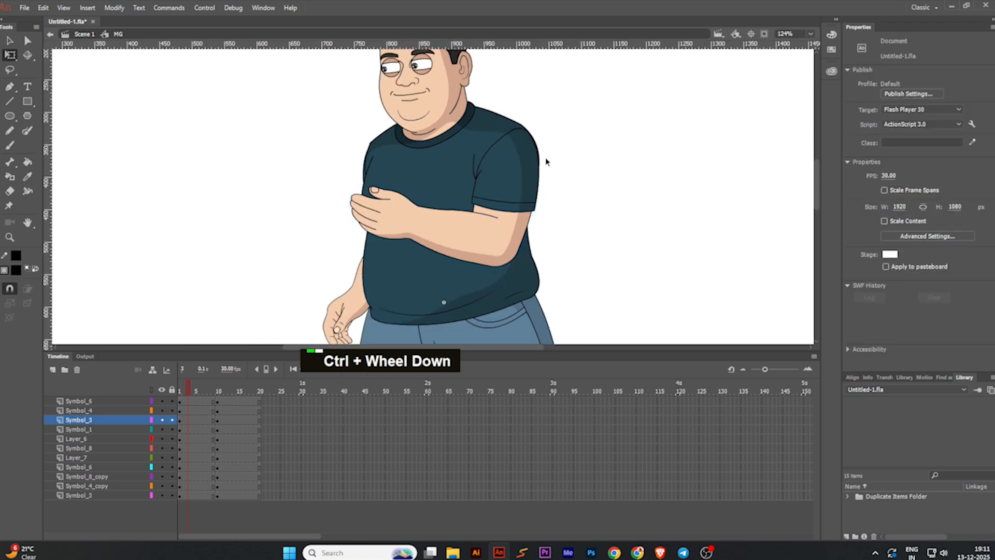
- Rotate the rear leg's lower part slightly higher behind the body in the first pose
scroll(584, 204, "down", 3)
scroll(467, 233, "up", 1)
left_click(469, 264)
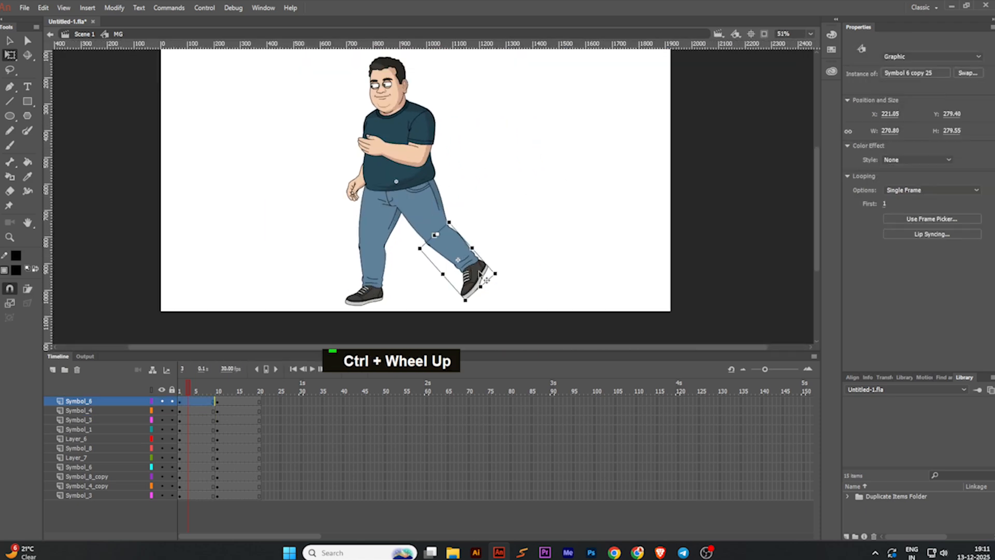
left_click_drag(499, 280, 504, 271)
left_click(519, 288)
middle_click(501, 205)
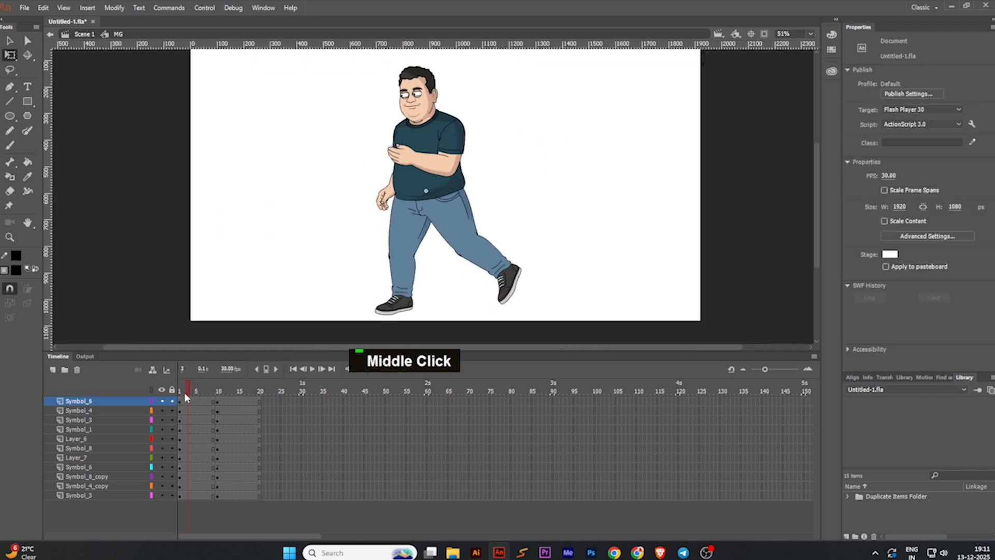
- In the frame 10 pose, swing the near leg forward from the hip so it stands under the body
left_click(203, 388)
left_click_drag(204, 385, 229, 388)
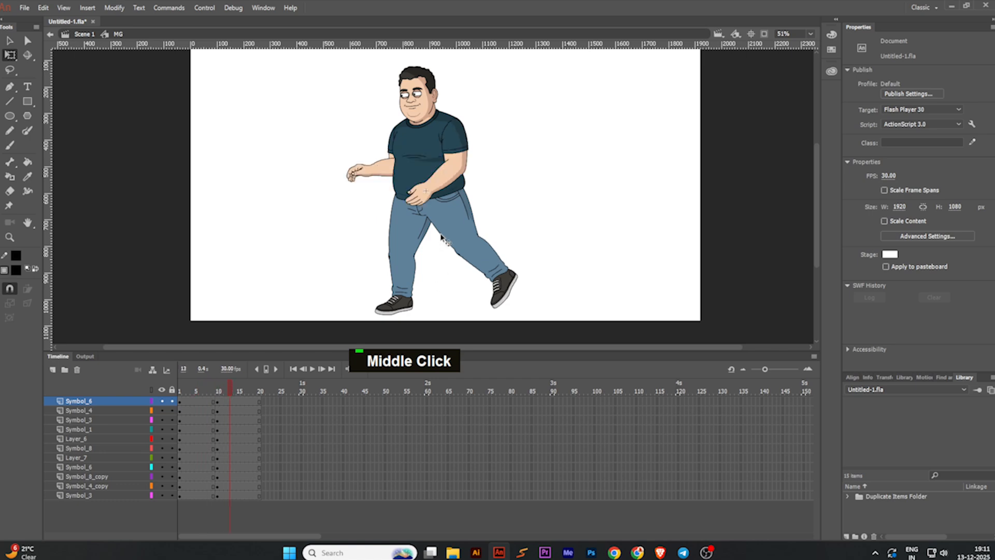
left_click(482, 279, "shift")
left_click(470, 242, "shift")
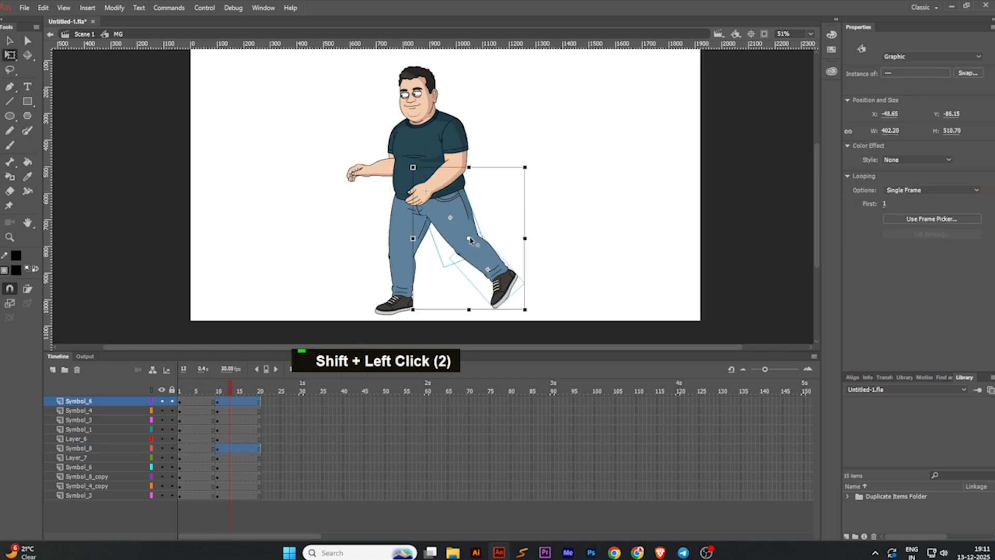
left_click_drag(447, 174, 442, 179)
left_click_drag(528, 313, 402, 330)
scroll(426, 276, "up", 2)
left_click_drag(416, 259, 407, 272)
left_click(441, 270)
- Swing the far leg's thigh and lower part backward from the hip and realign the leg under the shirt
left_click(373, 264)
left_click(378, 199, "shift")
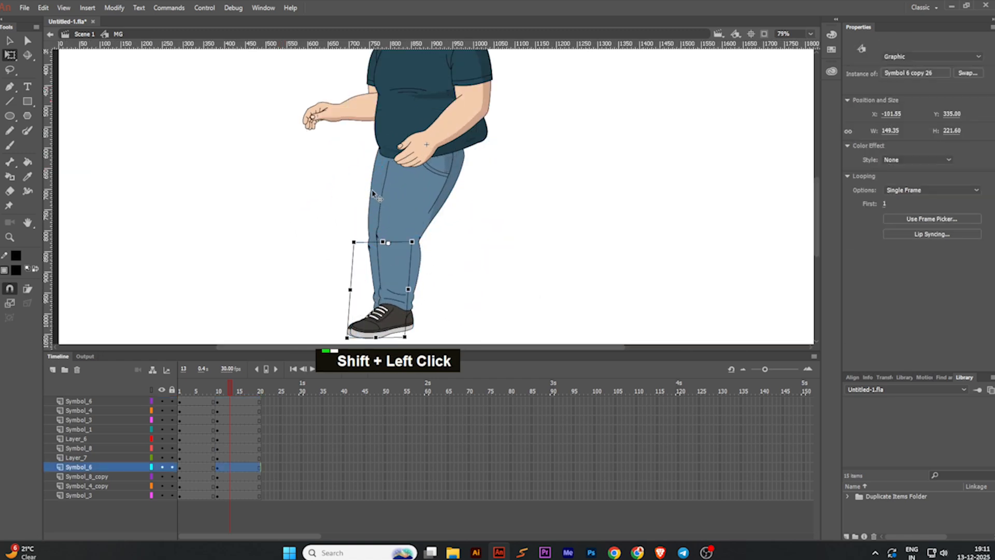
scroll(408, 143, "down", 1)
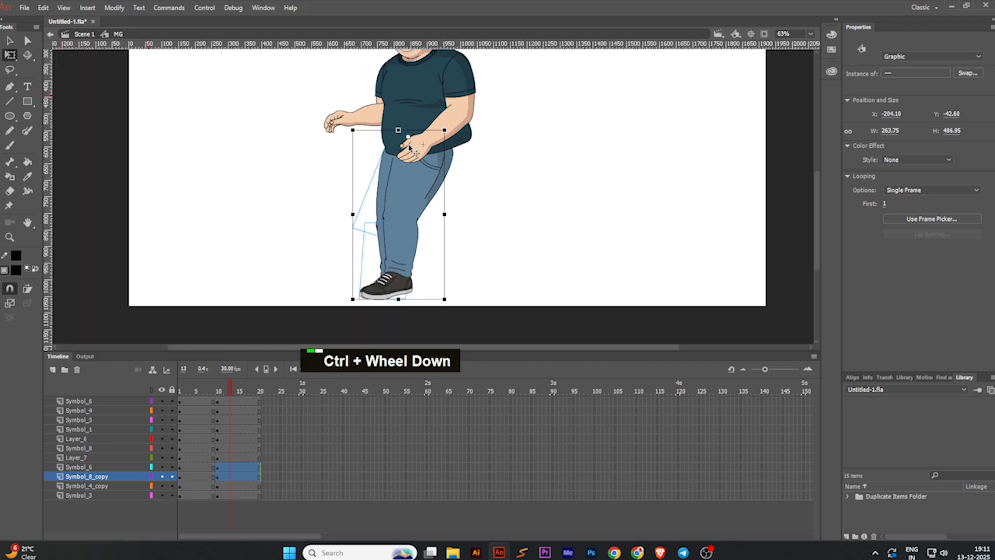
left_click_drag(448, 300, 487, 297)
left_click_drag(543, 264, 524, 271)
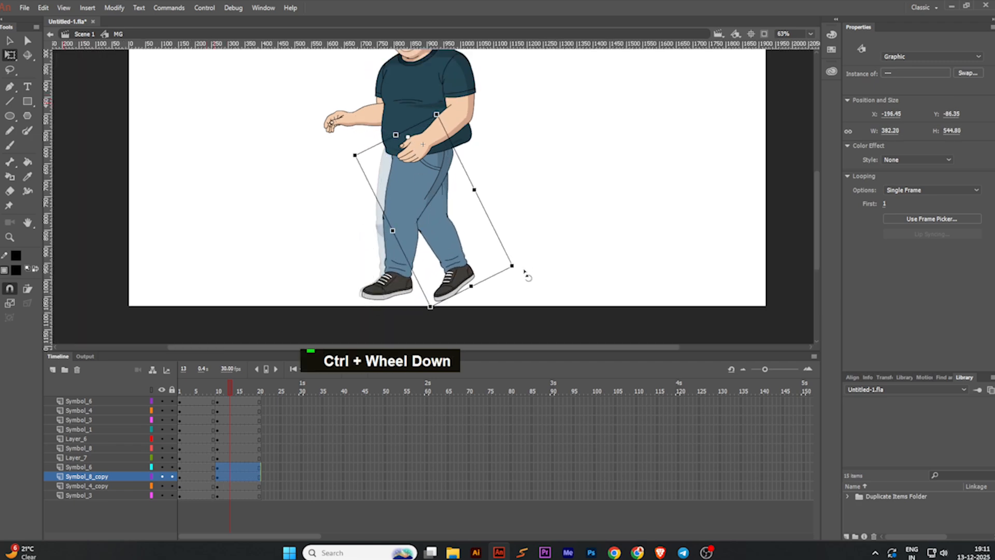
scroll(460, 200, "up", 3)
left_click_drag(425, 202, 420, 201)
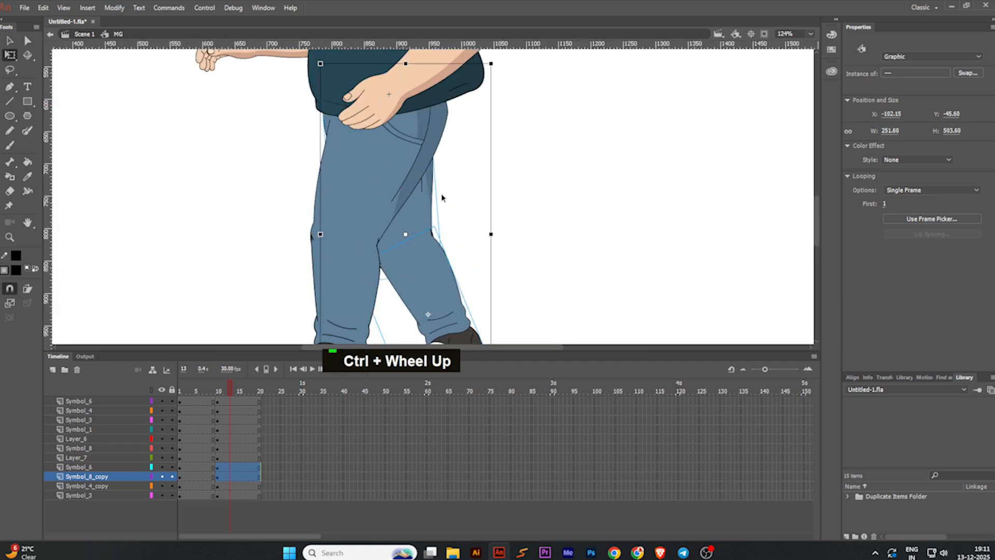
scroll(469, 191, "down", 2)
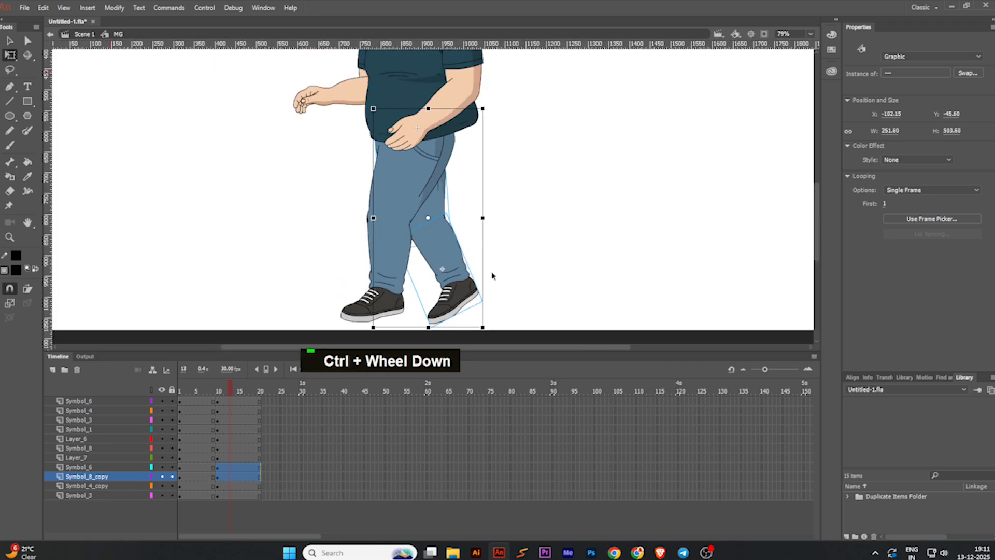
left_click(494, 328)
- Rotate the far leg's lower part slightly backward at the knee
scroll(498, 300, "down", 2)
scroll(498, 300, "up", 1)
left_click(496, 310)
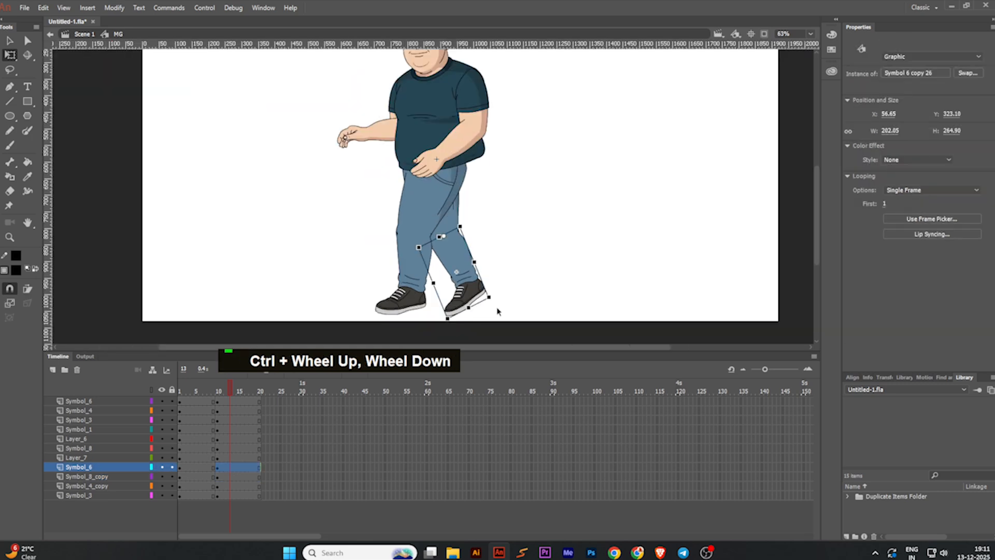
left_click_drag(499, 301, 513, 293)
- Swing the whole far leg back from the hip until its foot lifts behind the body
scroll(456, 207, "up", 2)
left_click(458, 208, "shift")
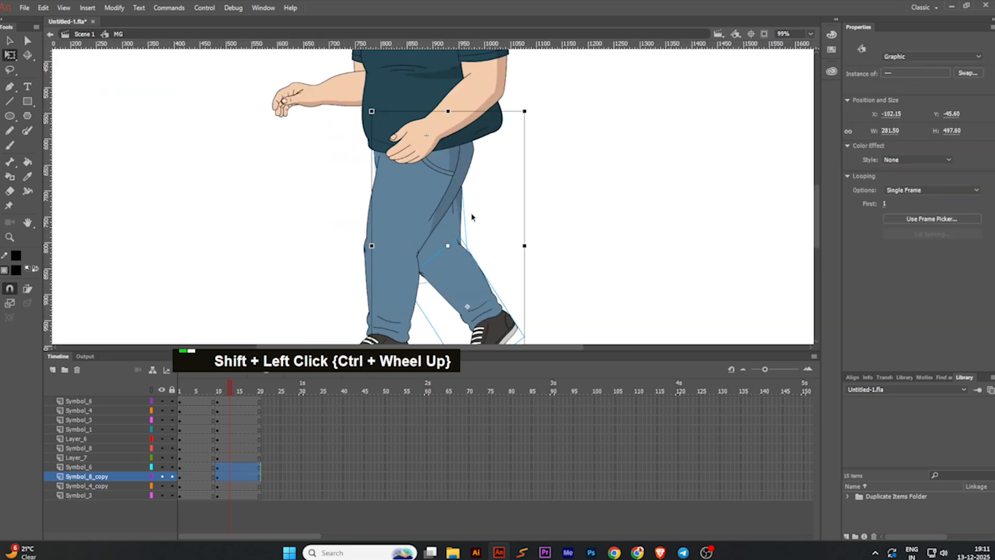
scroll(472, 215, "down", 2)
left_click_drag(457, 234, 417, 148)
scroll(423, 155, "down", 1)
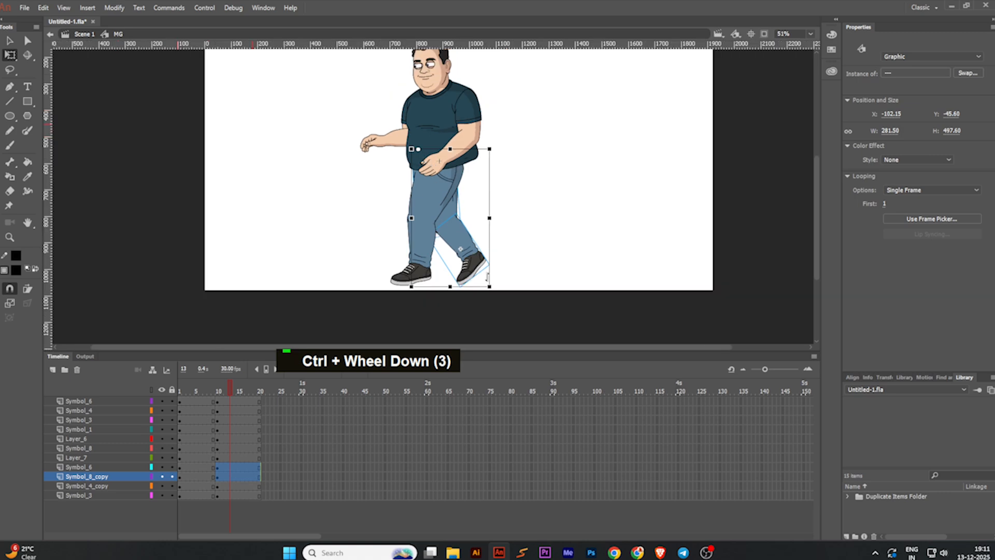
left_click_drag(503, 291, 522, 224)
scroll(450, 161, "up", 5)
scroll(536, 210, "down", 4)
left_click(555, 211)
- Rotate the near leg's lower part forward at the knee so its foot reaches ahead of the body
left_click(478, 240)
left_click(475, 301, "shift")
scroll(482, 215, "up", 4)
scroll(576, 214, "down", 3)
left_click(543, 306)
left_click(533, 314)
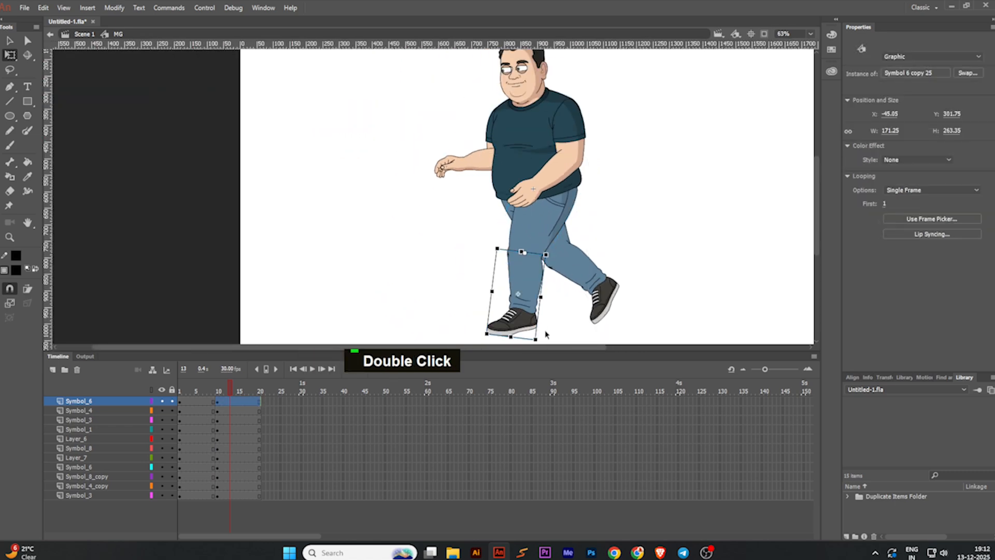
left_click_drag(544, 345, 527, 350)
key("space")
left_click_drag(566, 311, 476, 287)
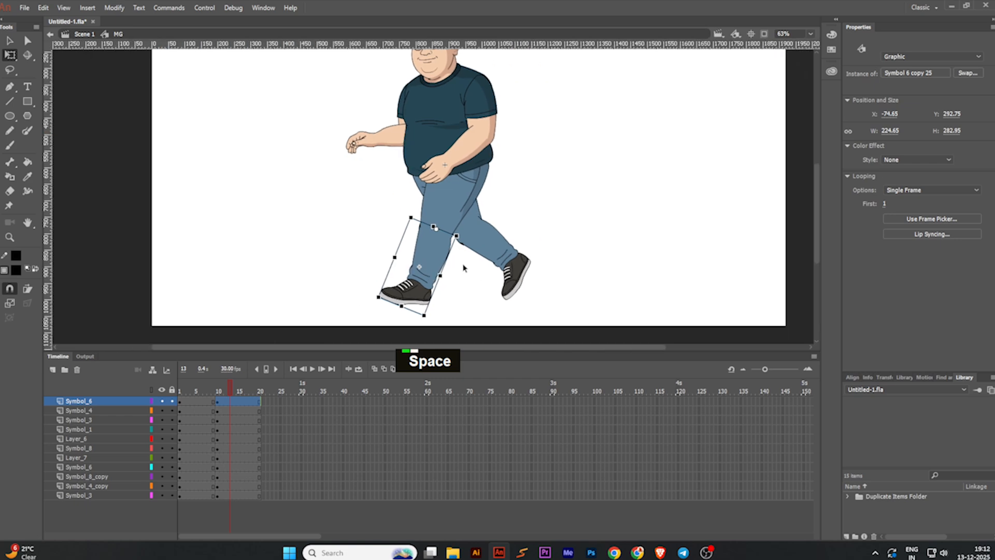
- Set the combined pivot of the far thigh and lower leg at the hip and fine-tune the leg's backward swing
scroll(460, 267, "up", 2)
double_click(550, 299)
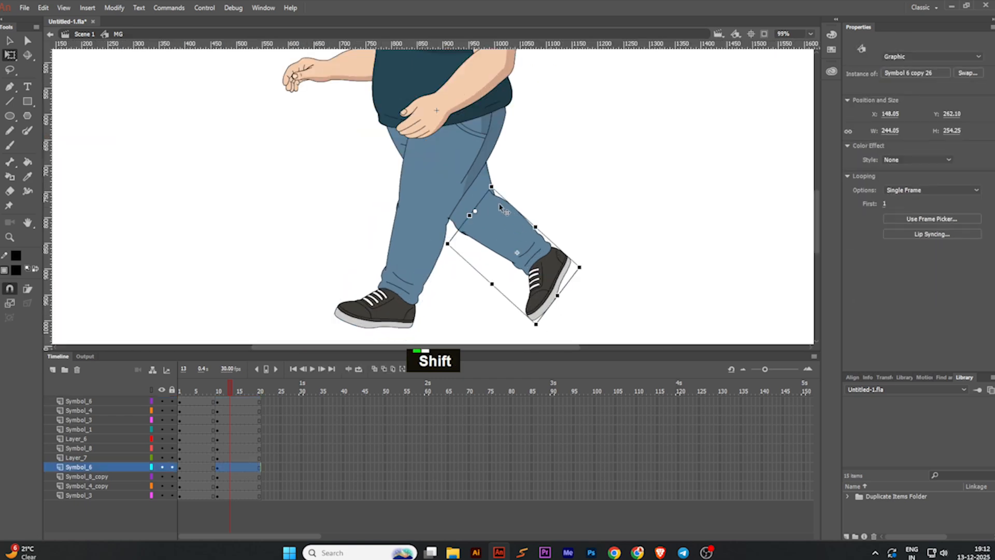
left_click(479, 203, "shift")
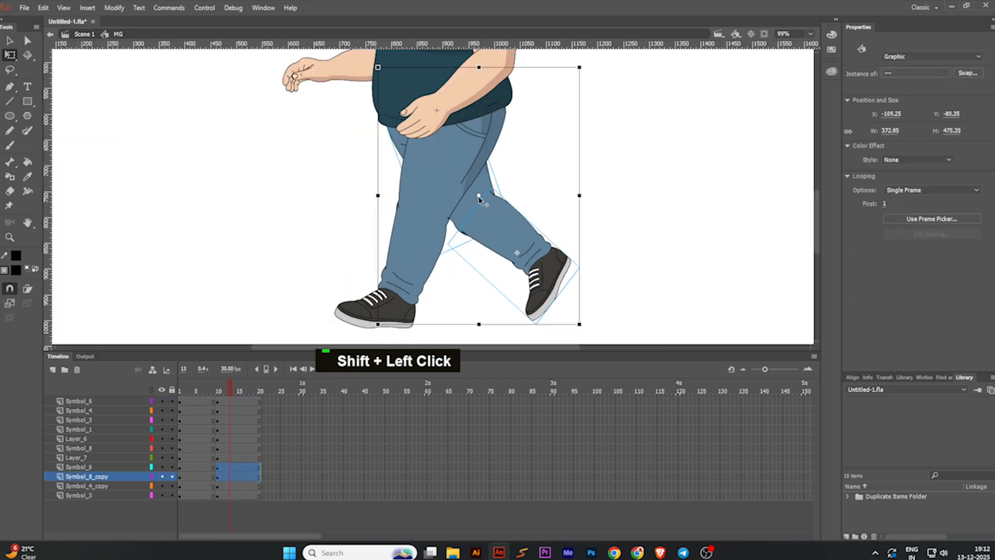
scroll(395, 120, "down", 2, "ctrl")
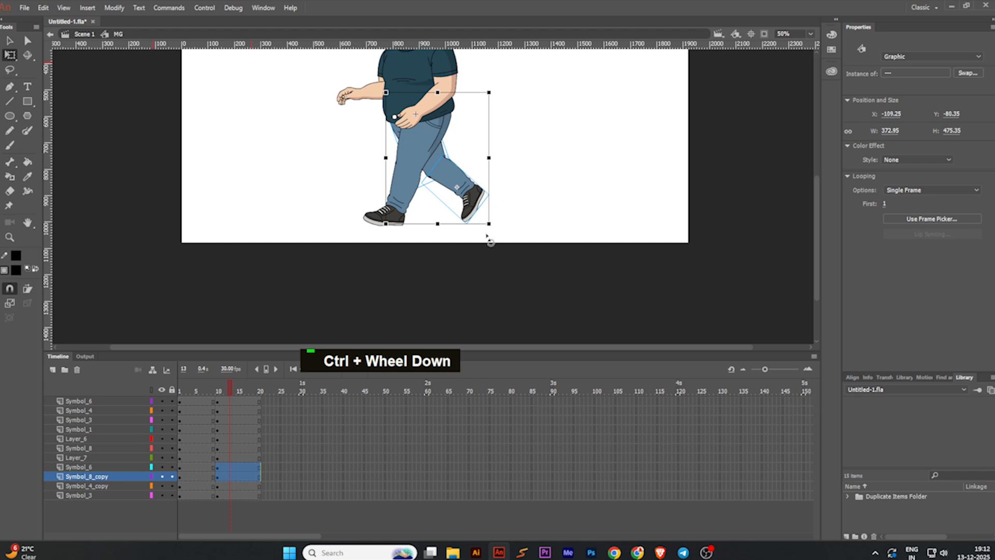
left_click_drag(487, 236, 497, 237)
left_click(471, 245)
left_click_drag(435, 189, 433, 259)
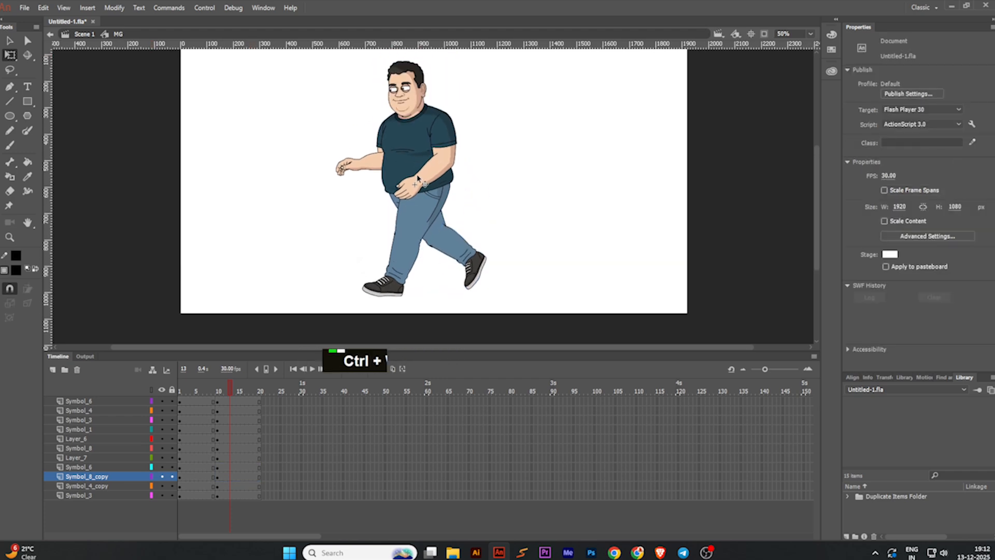
- Lower the near arm's forearm slightly and swing the whole arm backward from the shoulder in the frame 10 pose
scroll(418, 178, "up", 2, "ctrl")
left_click(417, 216)
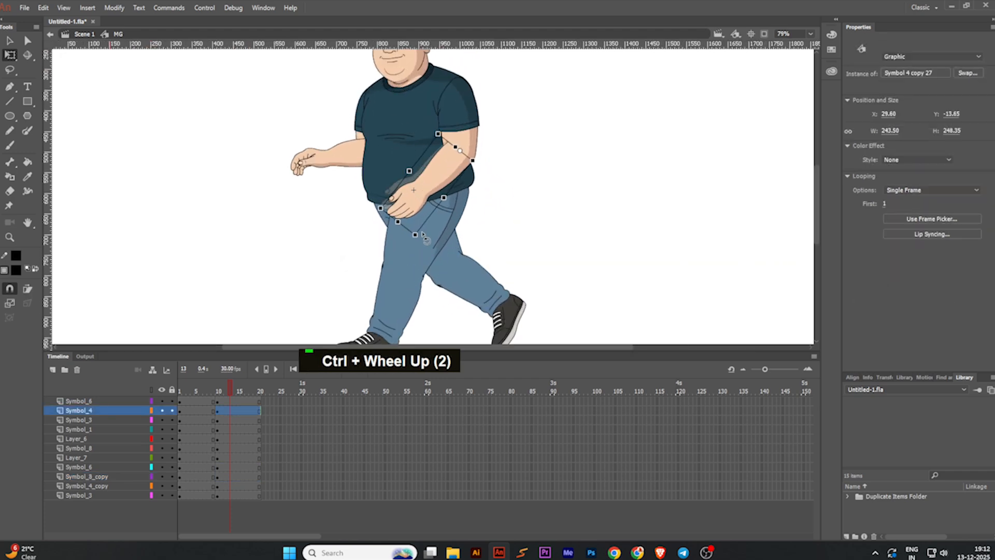
left_click(433, 183, "shift")
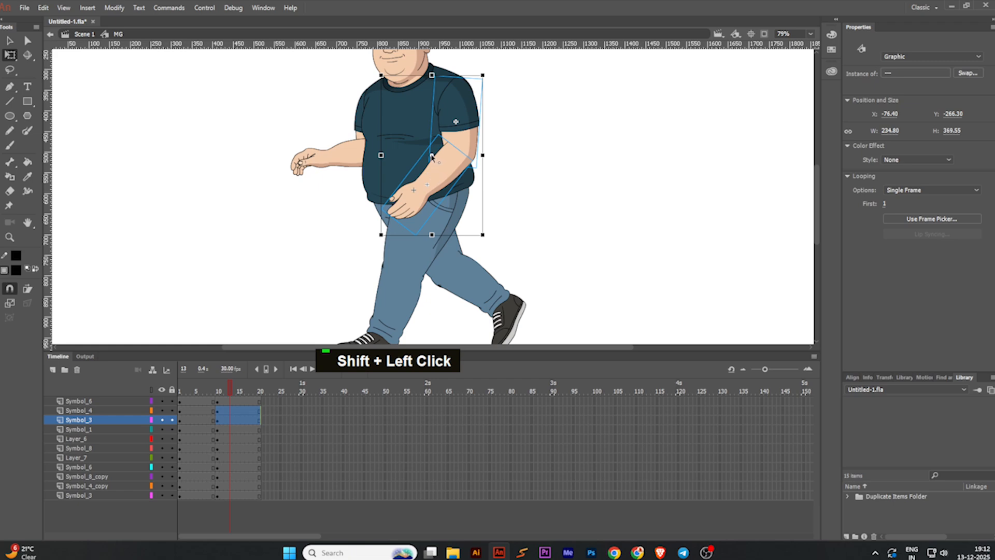
left_click_drag(457, 81, 506, 247)
left_click(523, 211)
left_click(451, 190)
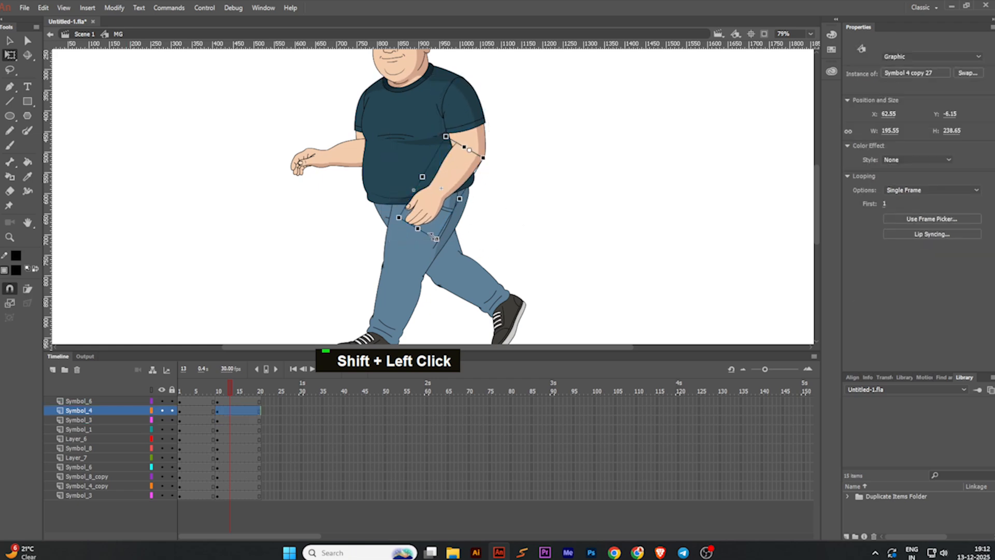
left_click(491, 233)
- Set the combined pivot of the far forearm and upper arm at the shoulder and swing the whole arm slightly further forward
double_click(334, 160)
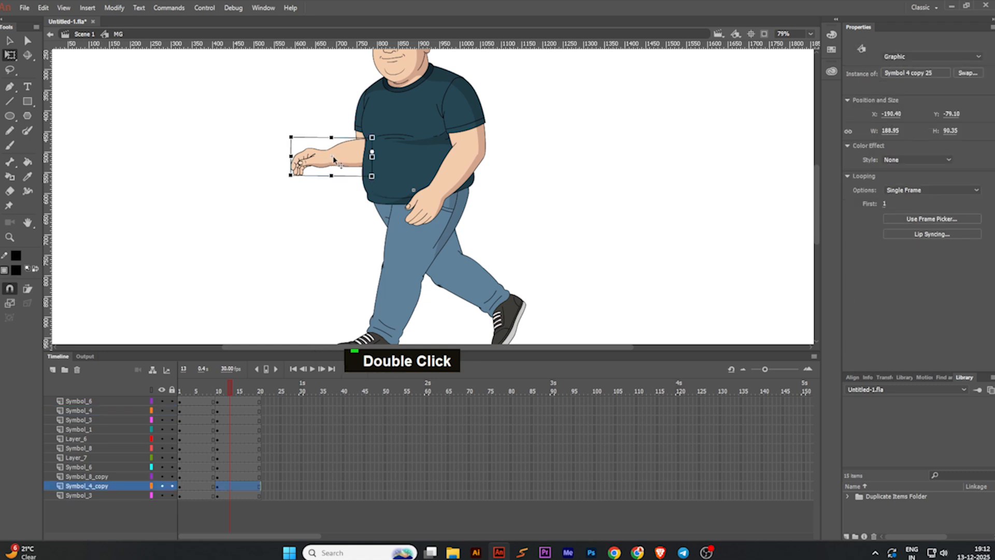
left_click(351, 121, "shift")
scroll(340, 124, "up", 2)
middle_click(358, 127)
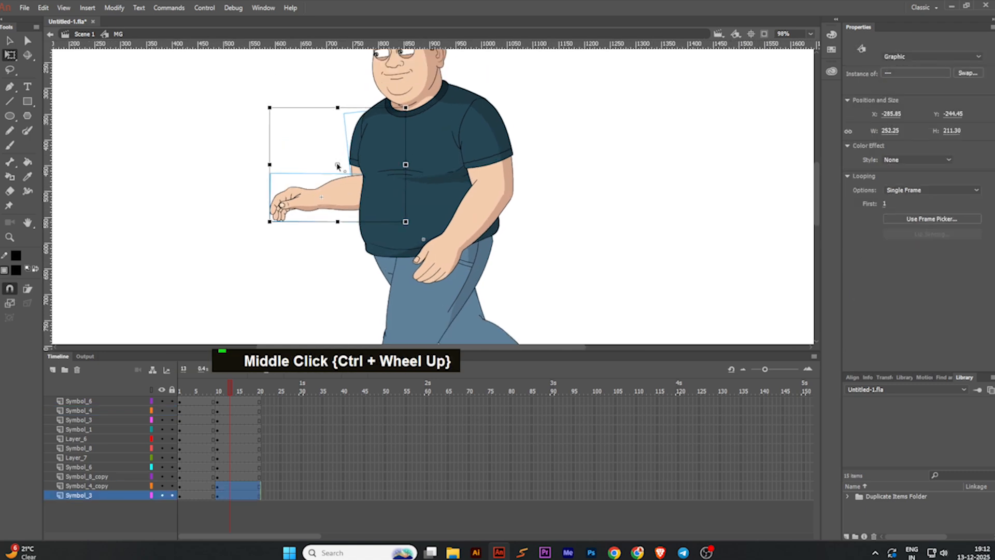
left_click_drag(364, 118, 365, 121)
scroll(366, 118, "up", 5, "ctrl")
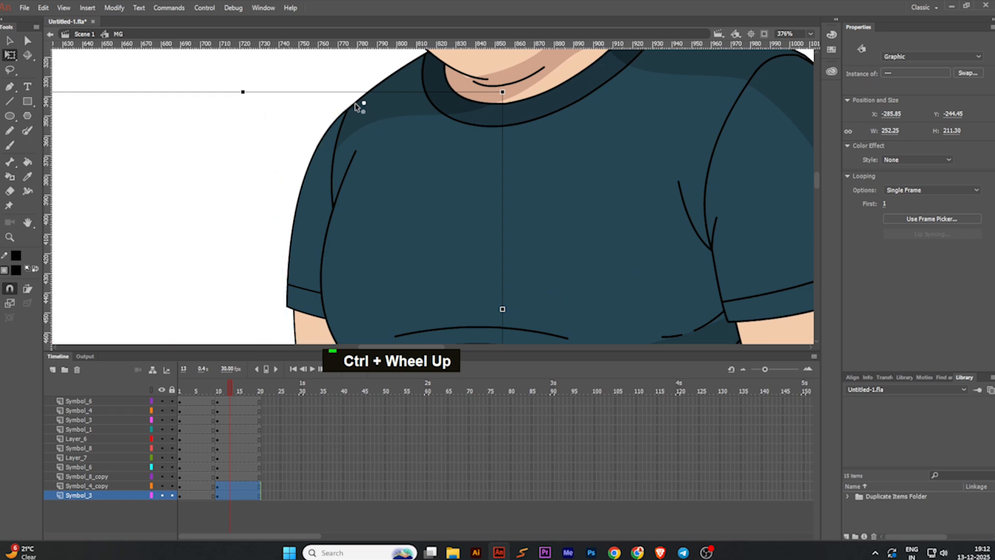
scroll(348, 112, "down", 5, "ctrl")
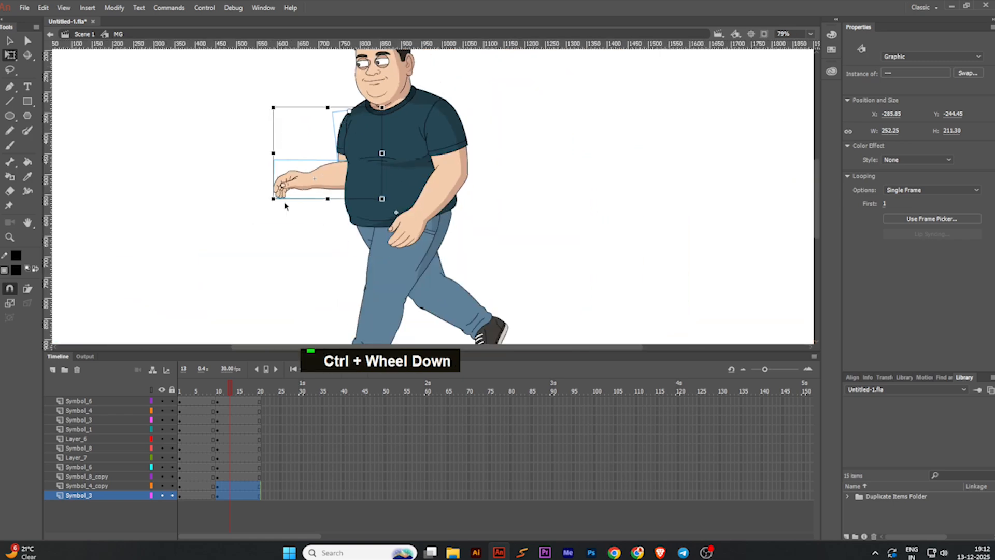
left_click_drag(271, 211, 257, 190)
left_click(272, 209)
left_click(284, 179)
scroll(274, 165, "up", 3, "ctrl")
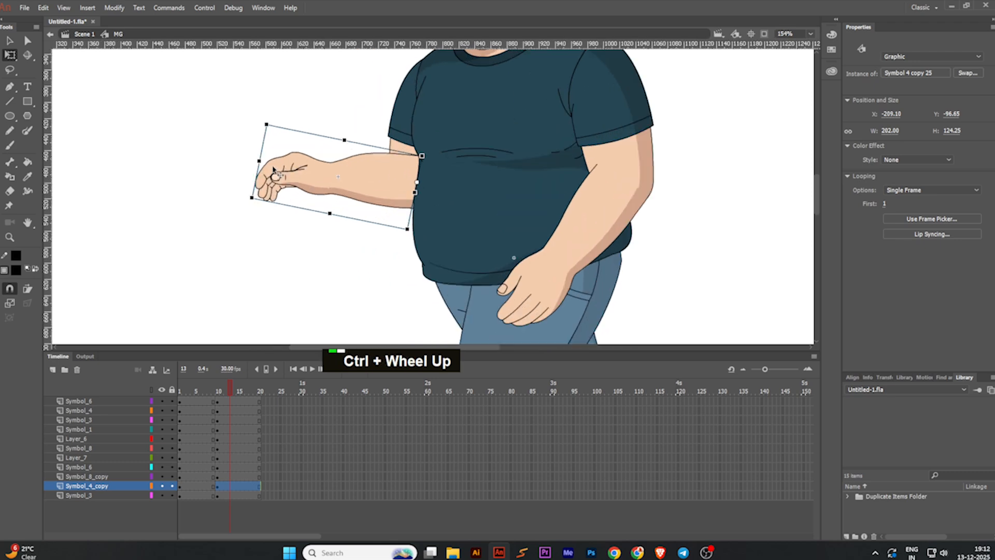
left_click(289, 224)
- Save the document and check the frame 10 pose at different zoom levels
scroll(288, 217, "down", 3, "ctrl")
key("ctrl+s")
scroll(305, 205, "up", 2, "ctrl")
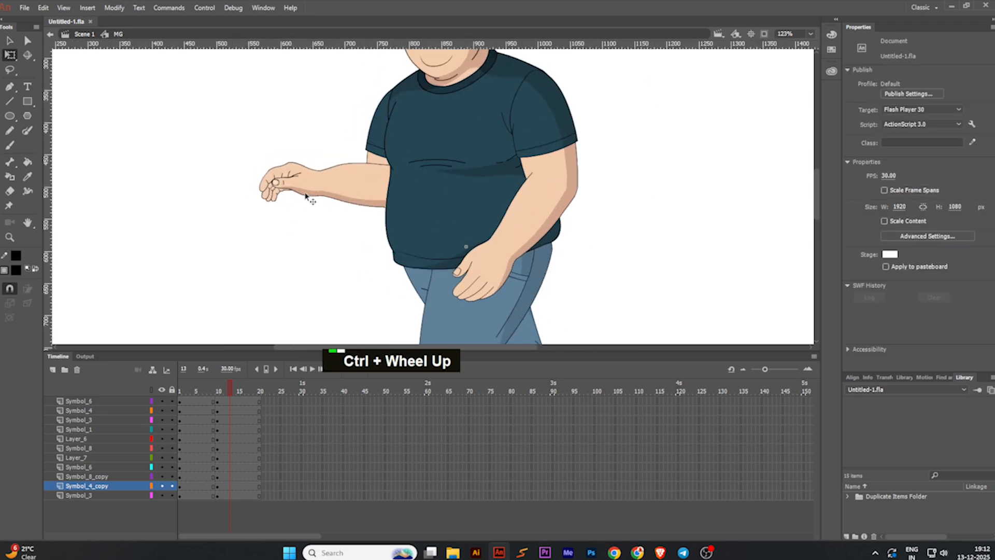
scroll(313, 213, "down", 2, "ctrl")
middle_click(313, 213)
key("ctrl+s")
scroll(352, 222, "up", 2, "ctrl")
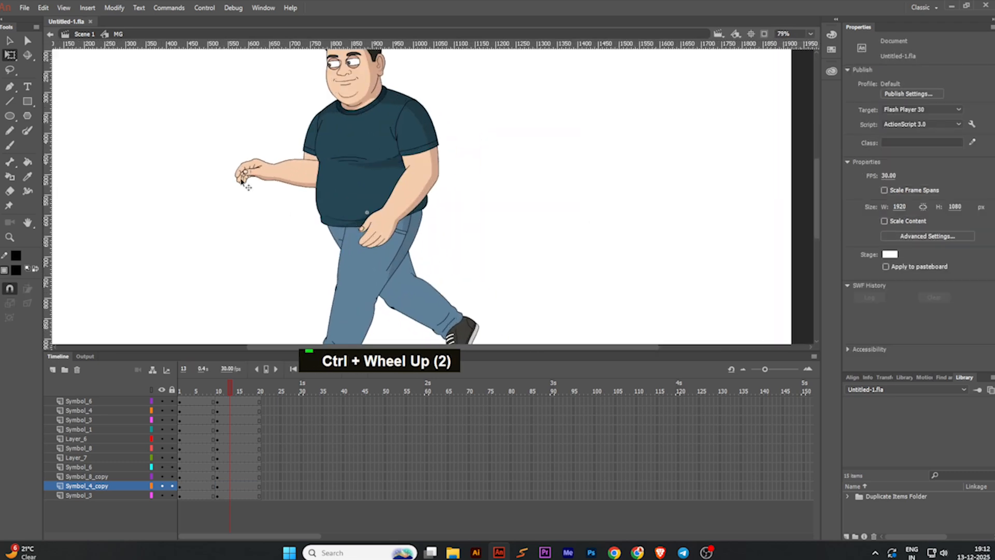
scroll(288, 193, "down", 2, "ctrl")
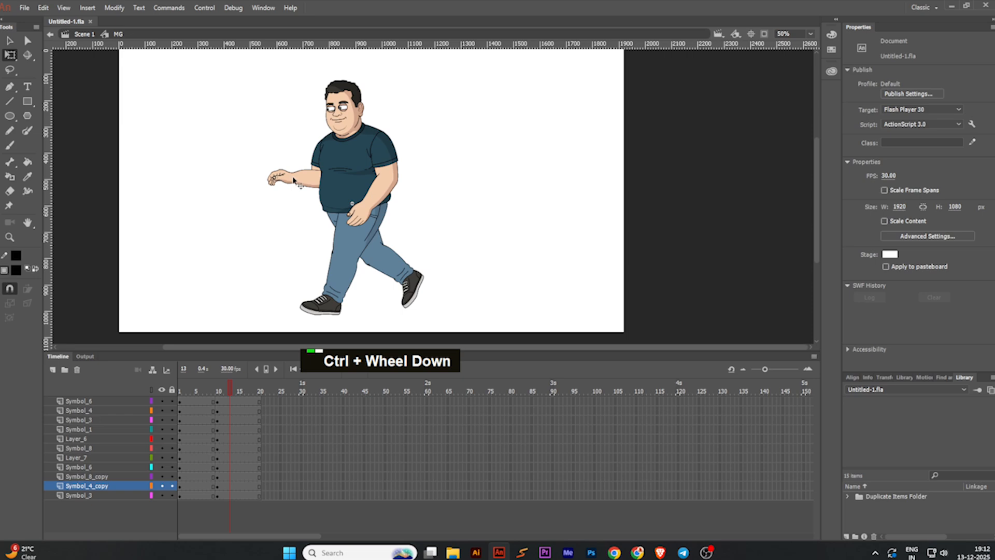
scroll(294, 181, "down", 1, "ctrl")
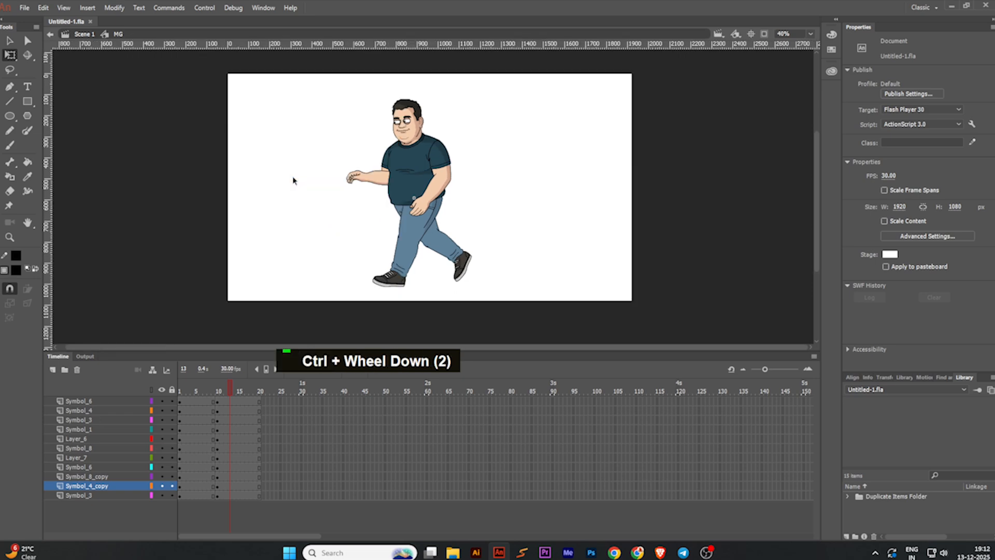
scroll(307, 181, "up", 3, "ctrl")
scroll(308, 181, "down", 3, "ctrl")
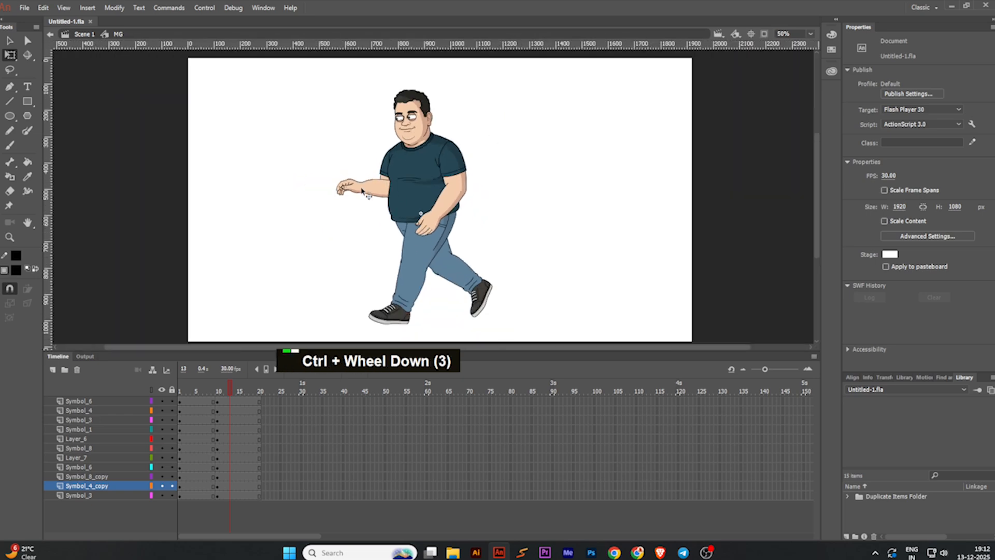
- Copy the frame 1 keyframes of all layers to frame 20 and select frames across both halves of the cycle
left_click_drag(218, 391, 202, 411)
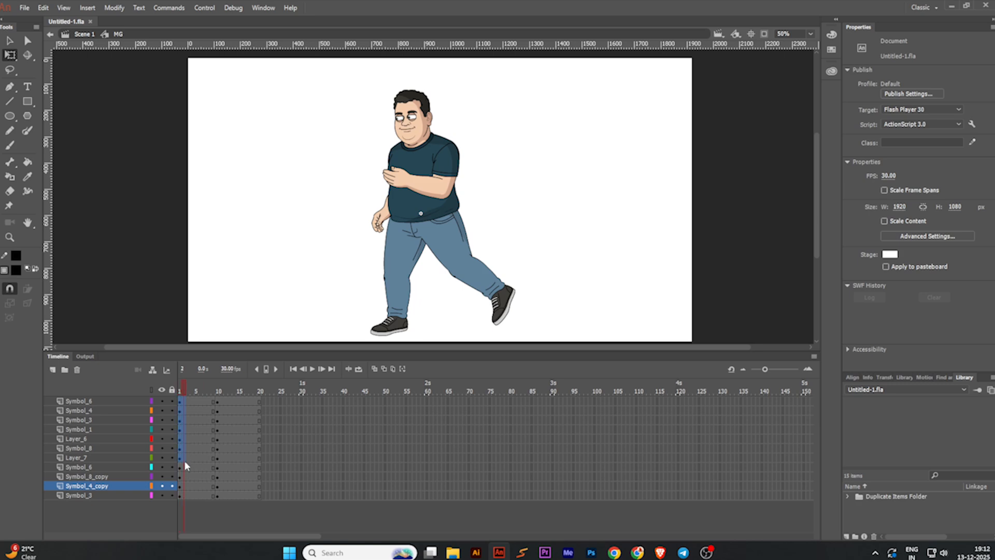
left_click_drag(179, 501, 179, 501)
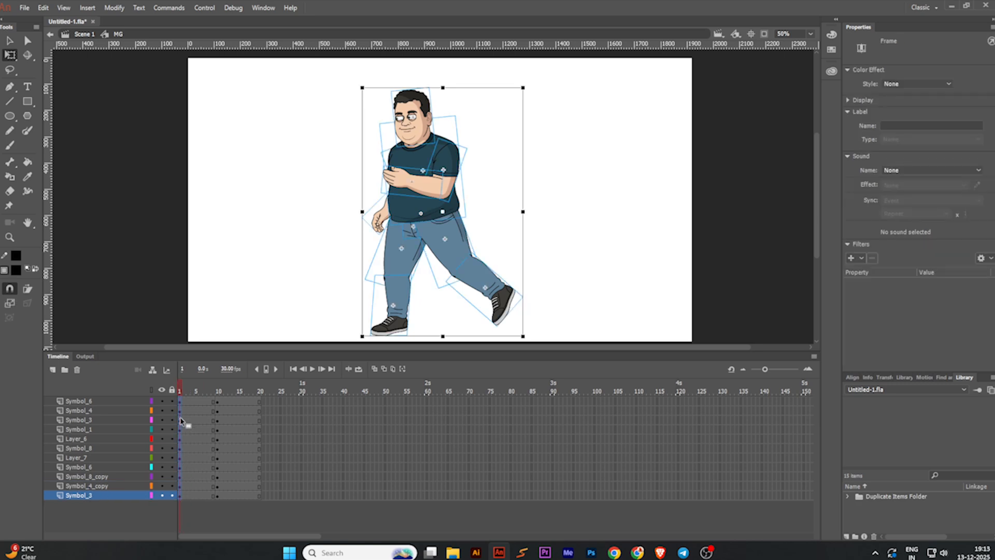
left_click_drag(180, 418, 238, 489)
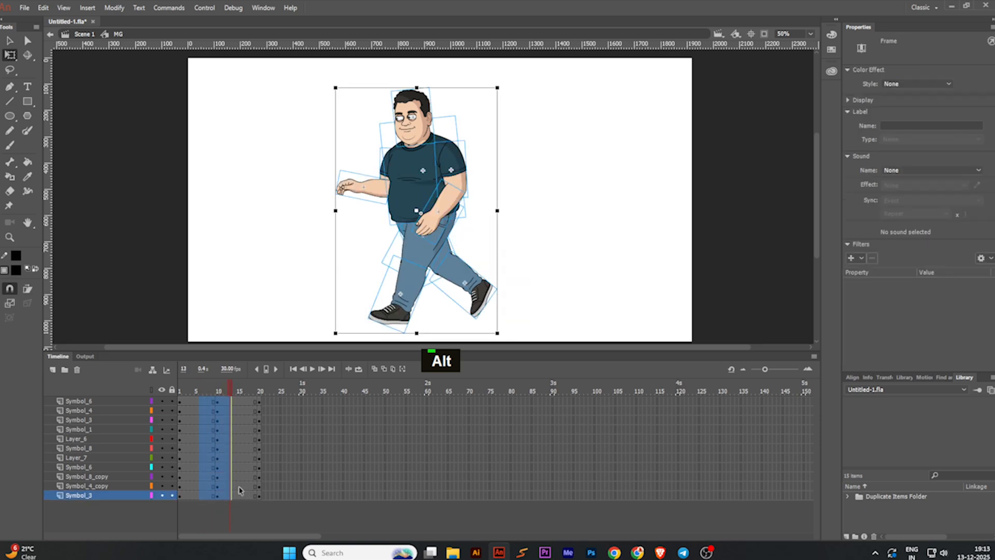
- Create classic tweens between the keyframes on all layers and play back the walk motion
right_click(223, 401)
left_click(287, 125)
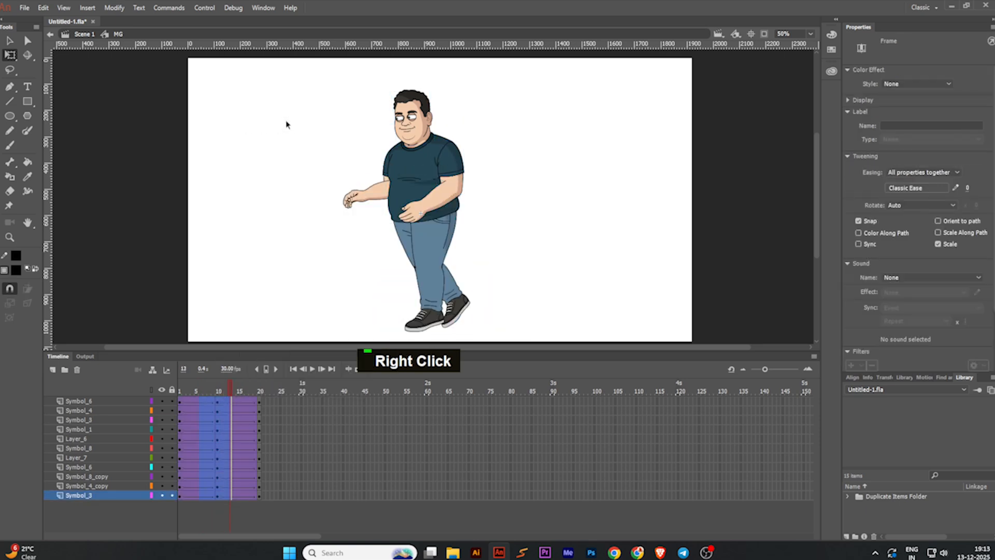
left_click(198, 408)
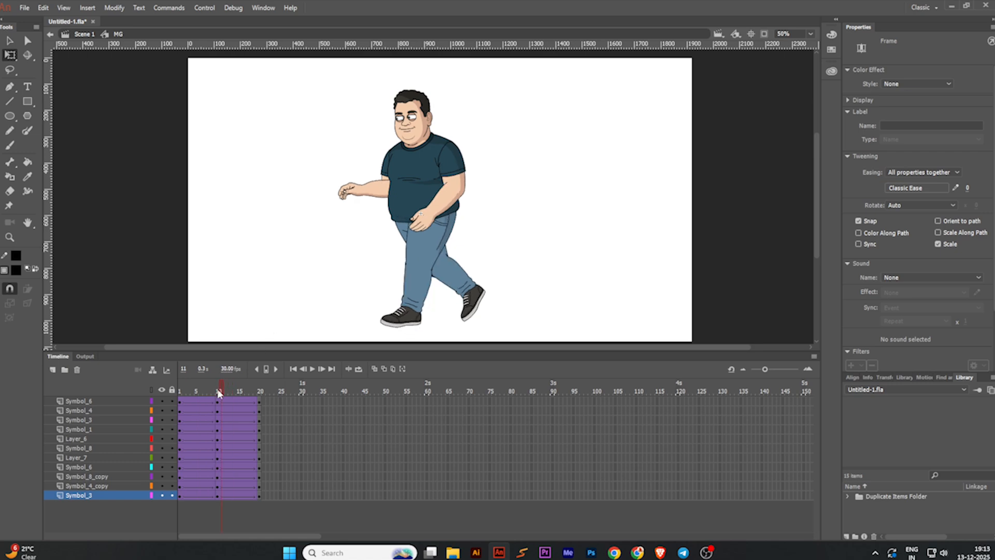
key("Return")
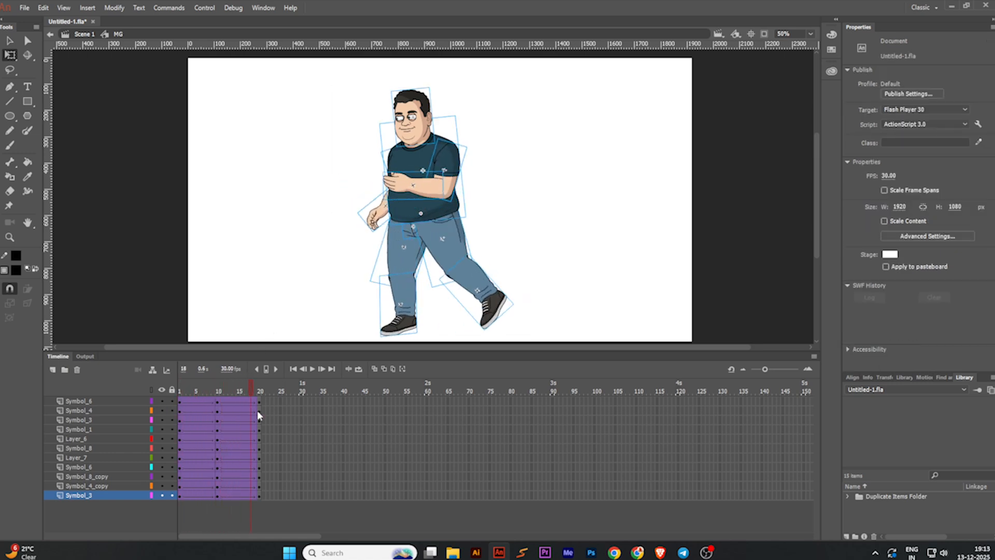
- Insert keyframes at frame 5 on all layers
left_click(177, 425)
left_click_drag(177, 425, 197, 435)
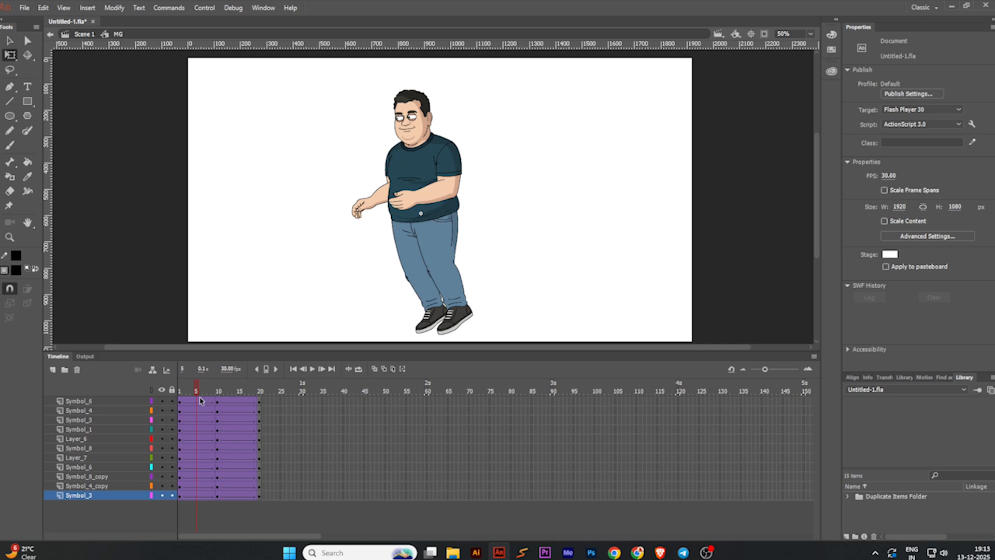
left_click_drag(198, 400, 197, 521)
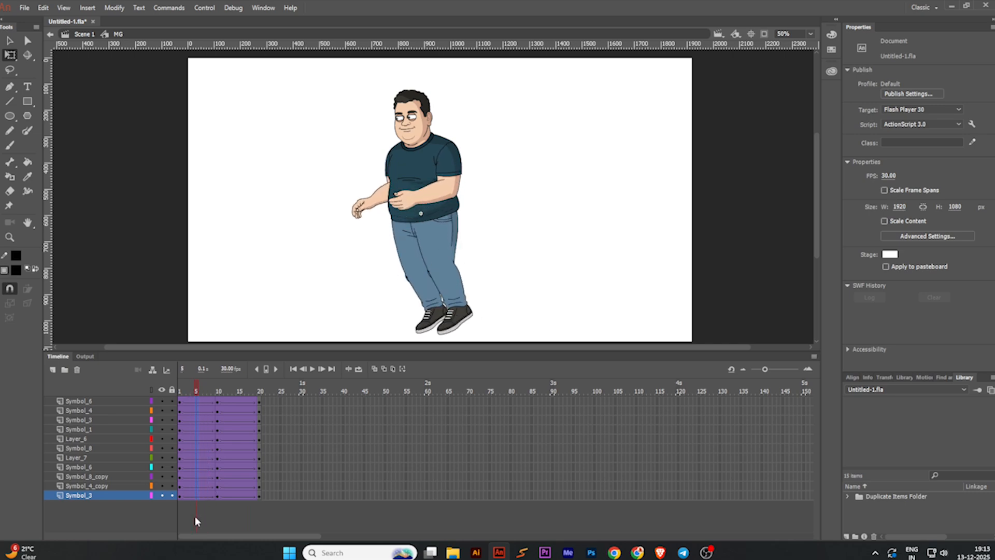
key("F6")
- Bend the near leg's lower part backward at the knee in the frame 5 pose and realign it with the thigh
left_click(175, 398)
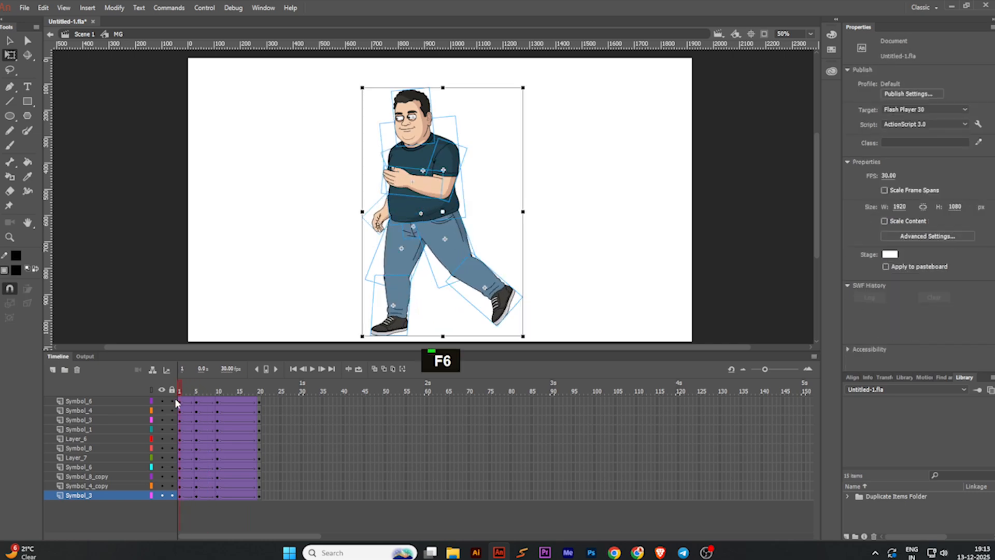
left_click_drag(173, 399, 196, 408)
left_click(469, 315)
scroll(469, 315, "up", 3)
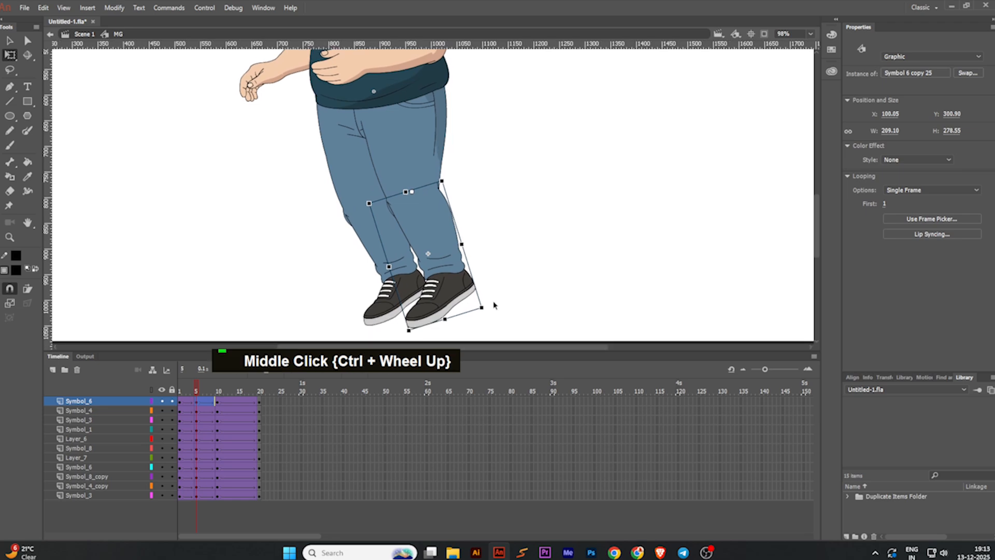
left_click_drag(492, 314, 498, 220)
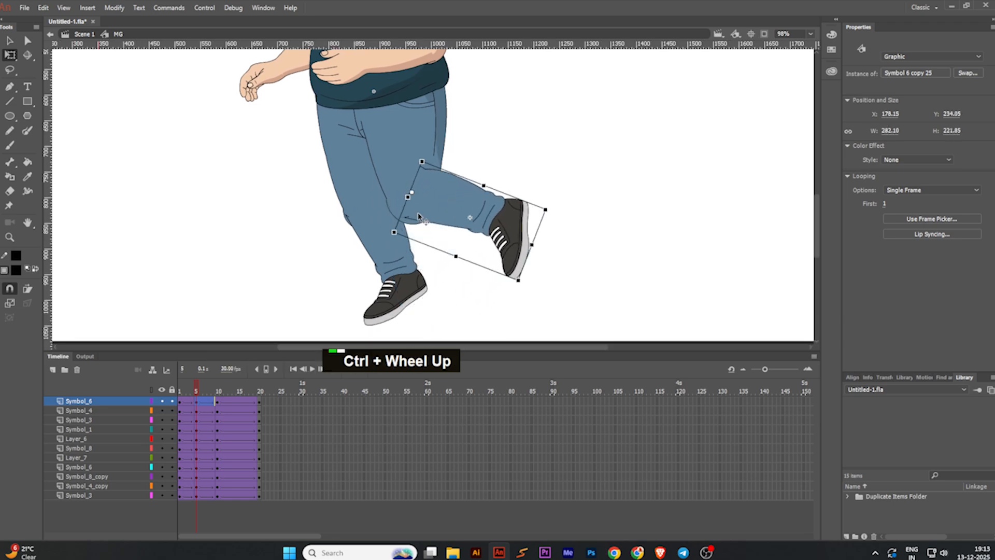
scroll(399, 228, "up", 5)
left_click_drag(419, 217, 428, 237)
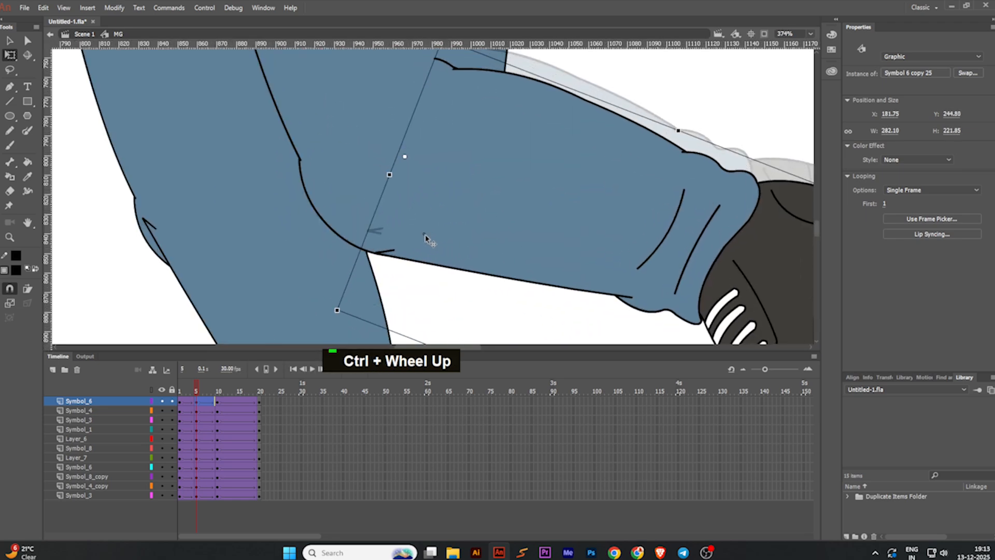
scroll(429, 238, "down", 2)
scroll(430, 213, "down", 2)
- Swing the near thigh and lower leg together slightly forward from the hip in the frame 5 pose
left_click(388, 240, "shift")
scroll(386, 242, "down", 2)
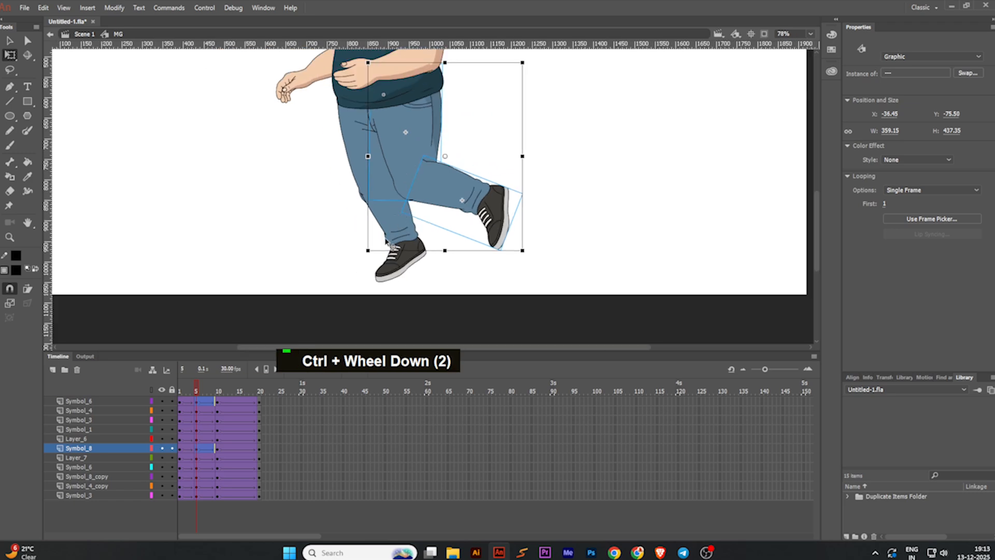
left_click_drag(369, 257, 336, 256)
left_click(302, 262)
left_click(493, 220)
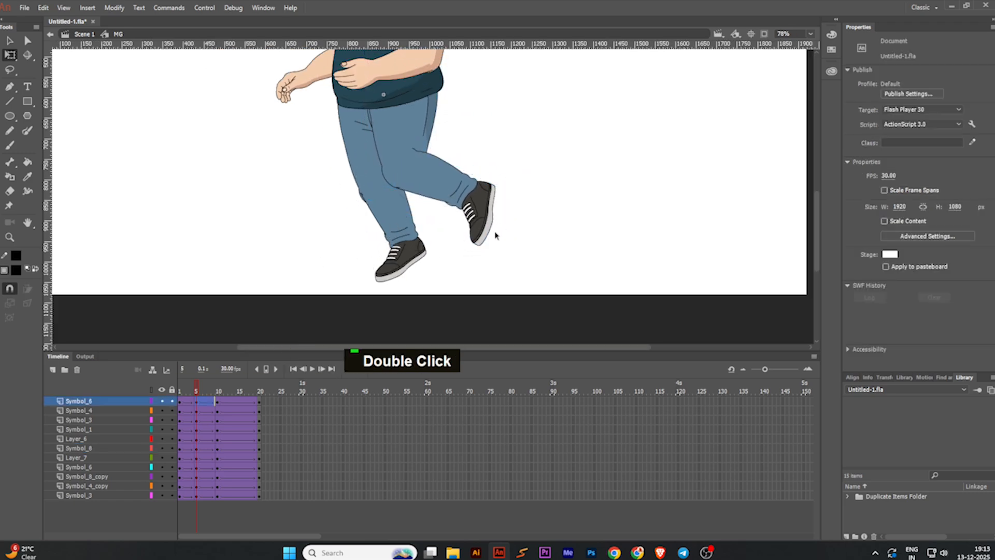
left_click(501, 236)
scroll(448, 227, "down", 4)
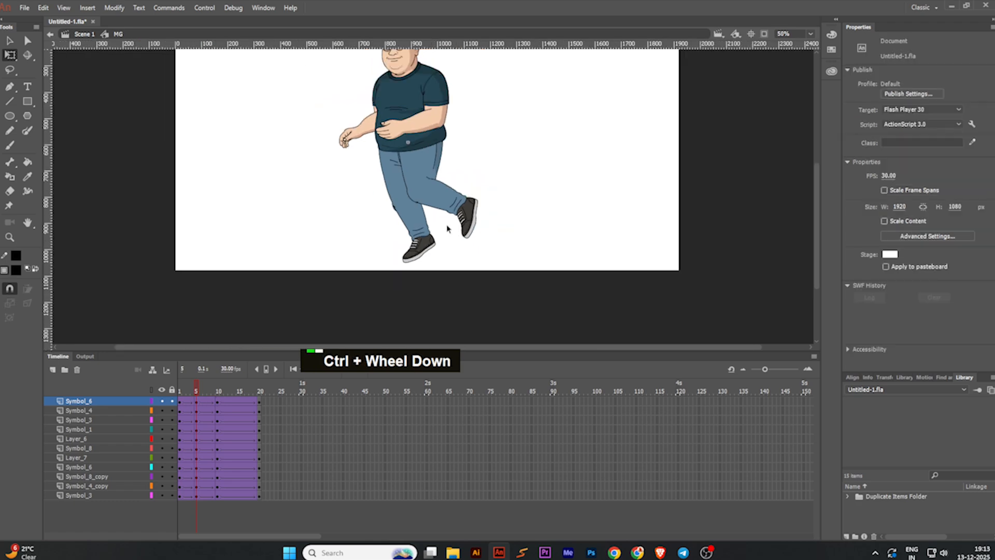
middle_click(446, 228)
- Insert keyframes at frame 15 on all layers and bend the far leg's lower part backward at the knee
left_click_drag(196, 391, 239, 413)
key("F6")
scroll(420, 259, "up", 3)
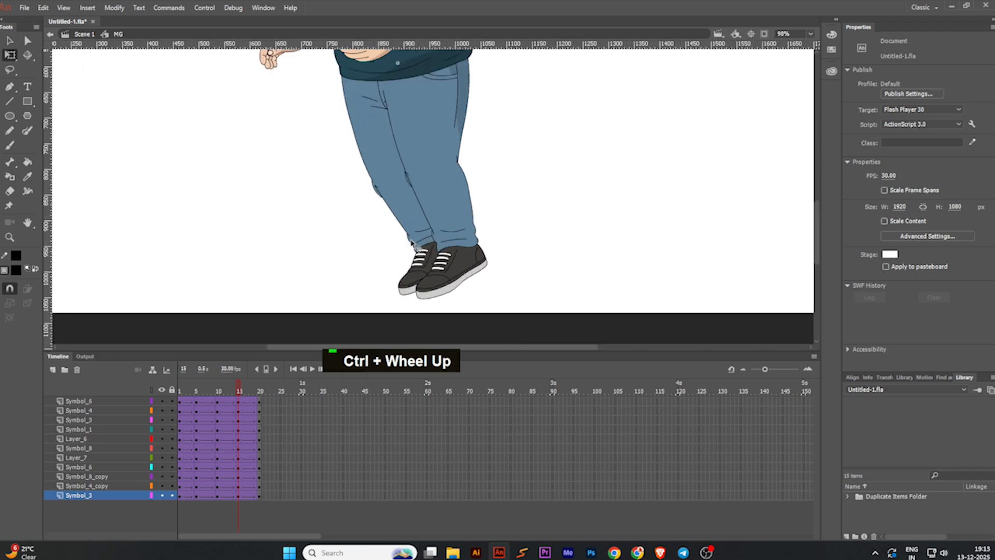
left_click(452, 284)
left_click_drag(471, 280, 524, 187)
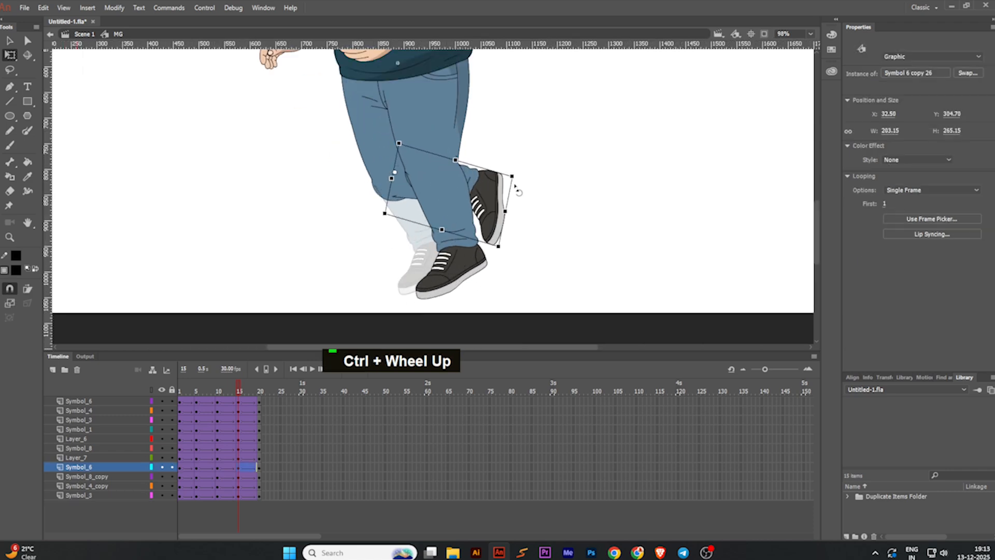
scroll(424, 199, "up", 2)
- Realign the near lower leg with its knee at frame 15 and the far lower leg with its knee at frame 5
double_click(445, 198)
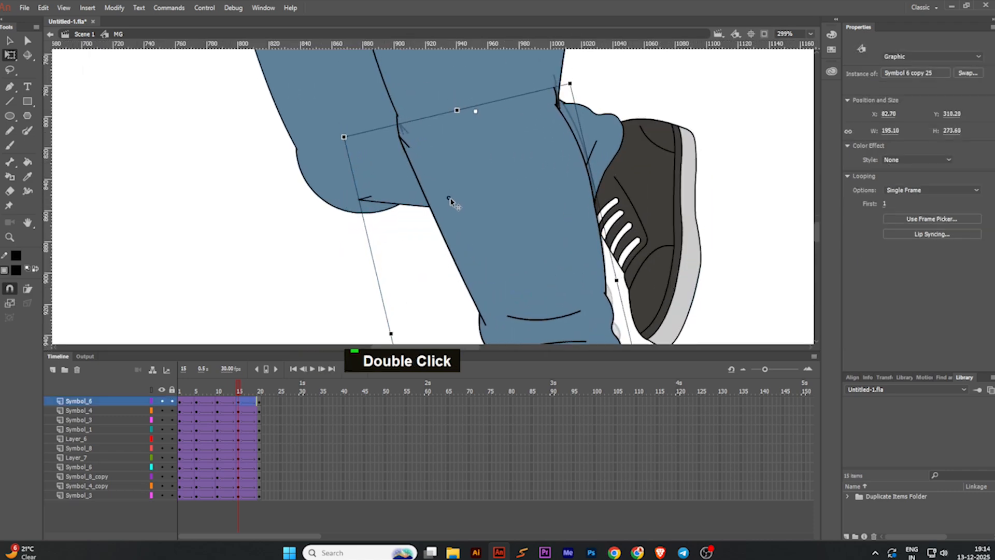
scroll(433, 202, "down", 1)
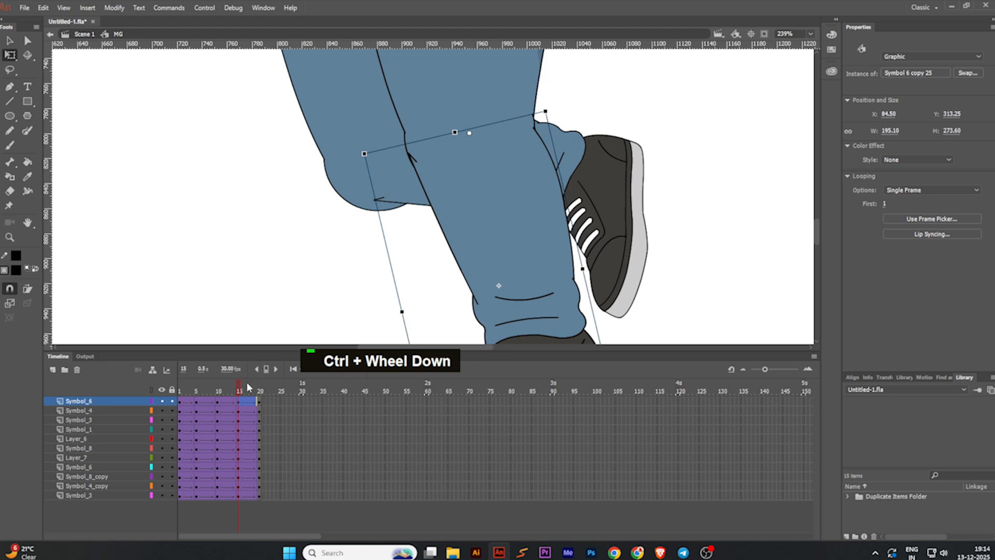
left_click(195, 396)
left_click(396, 250)
scroll(396, 250, "up", 2)
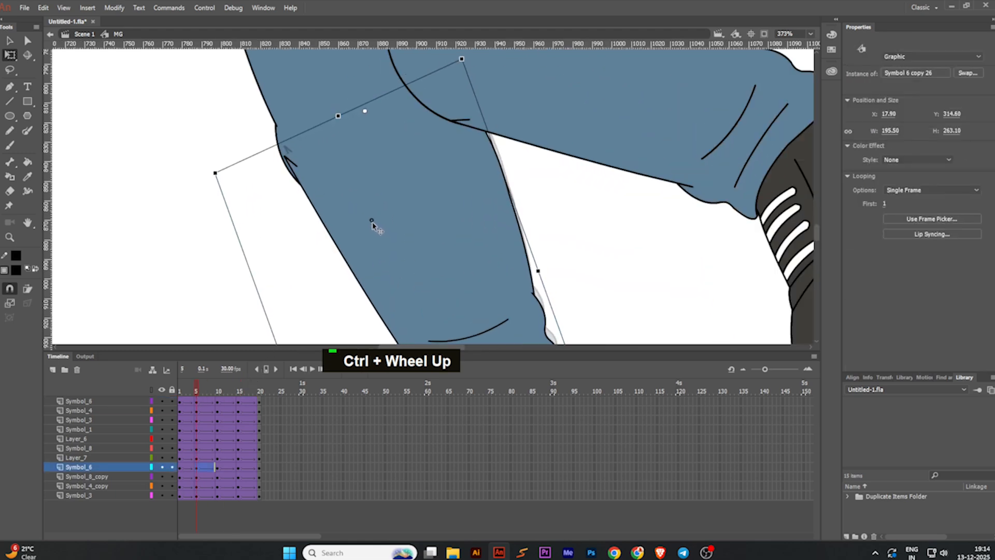
left_click_drag(372, 224, 372, 228)
scroll(301, 304, "down", 3)
- Shift the far lower leg slightly down to line up with its thigh at the knee in the frame 15 pose
left_click_drag(200, 384, 240, 385)
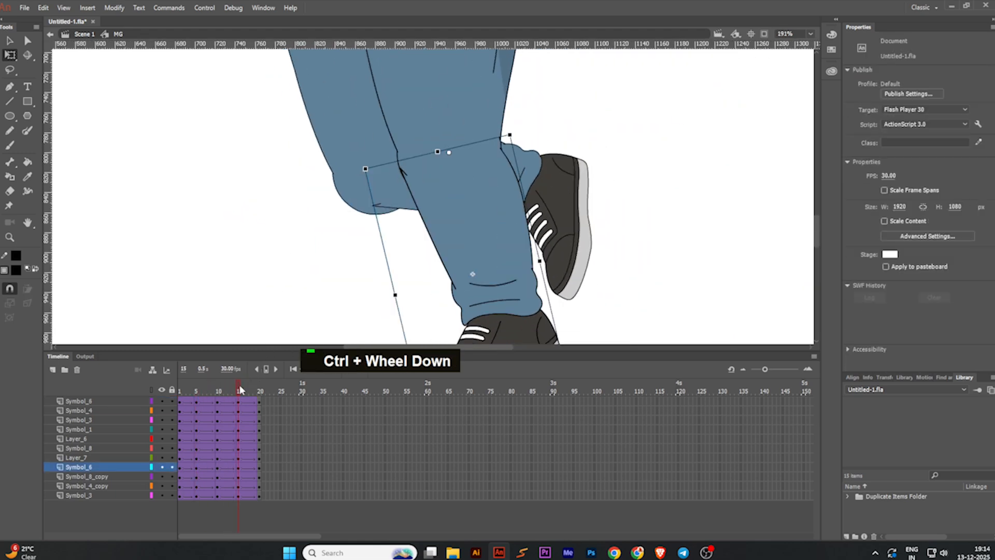
scroll(362, 250, "down", 2)
scroll(380, 225, "up", 3)
scroll(380, 223, "up", 2)
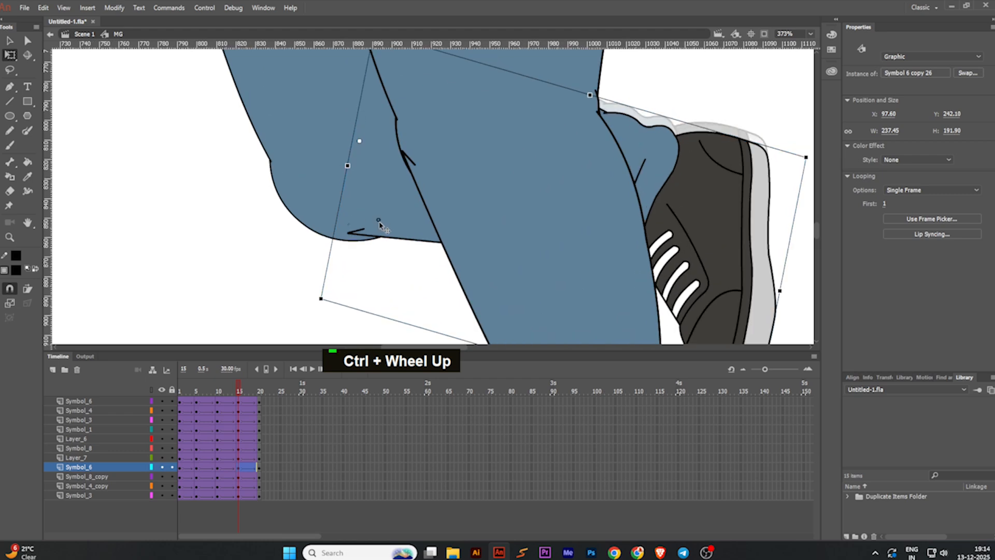
scroll(382, 223, "down", 3)
- Swing the far thigh and lower leg together slightly forward from the hip in the frame 15 pose
left_click(366, 202, "shift")
scroll(326, 275, "down", 4)
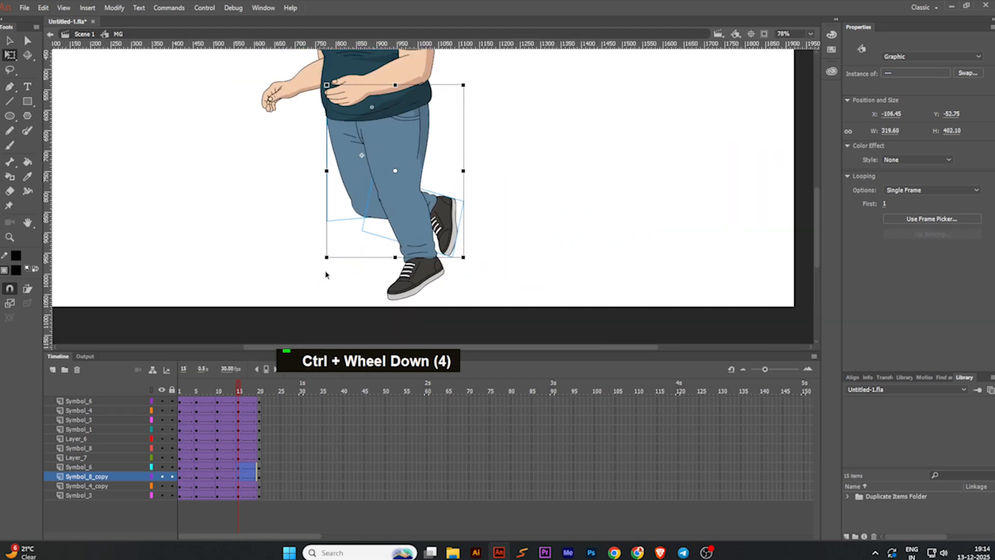
left_click(326, 275, "alt")
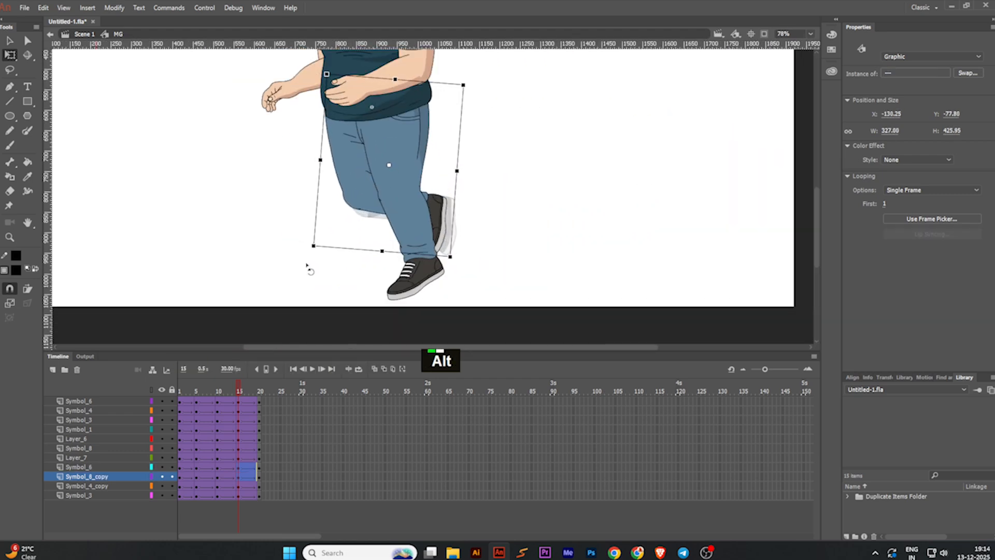
left_click(310, 201, "alt")
scroll(310, 201, "up", 4)
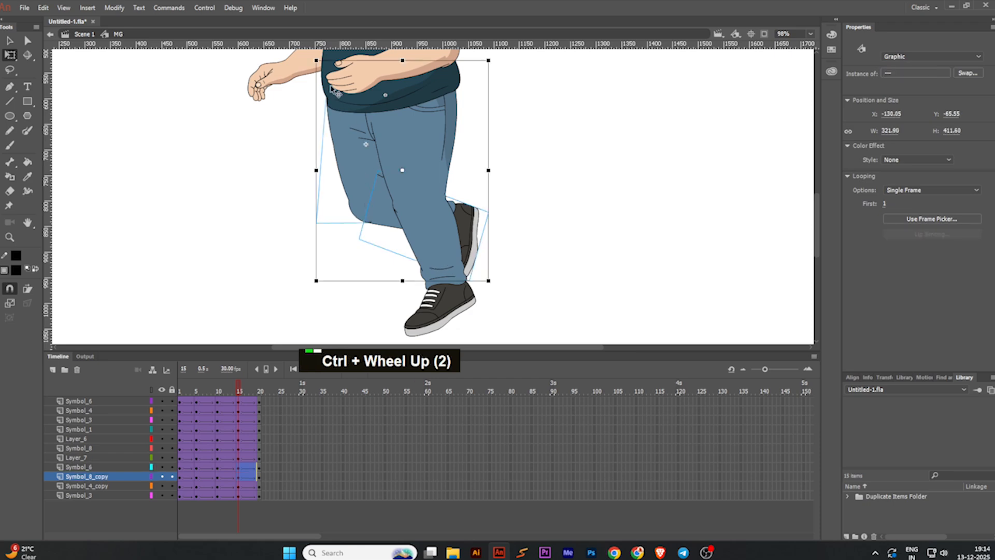
scroll(342, 106, "up", 2, "ctrl")
left_click_drag(346, 98, 351, 97, "alt")
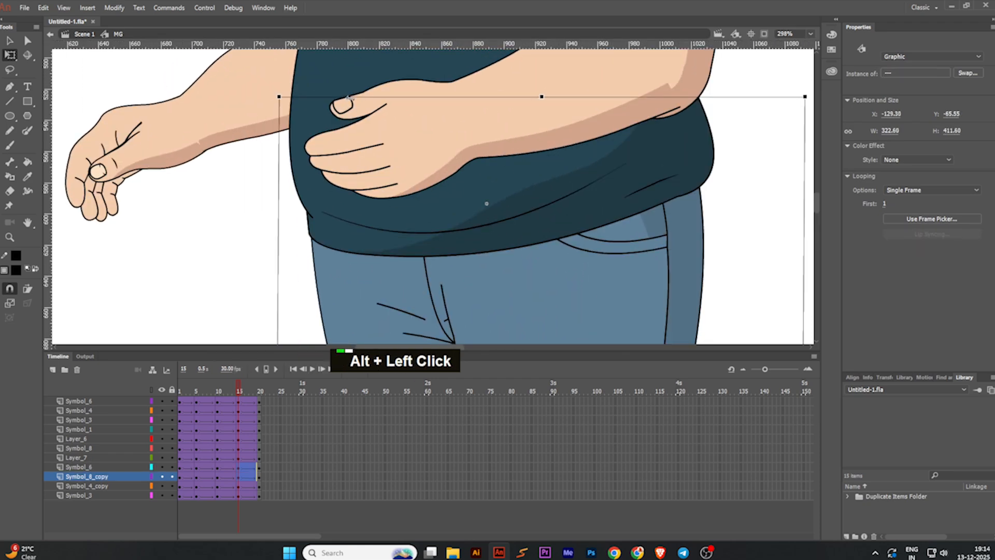
left_click(267, 188)
- Rotate the far lower leg slightly about the knee in the frame 15 pose
scroll(333, 168, "down", 5, "ctrl")
middle_click(444, 238)
left_click(459, 275)
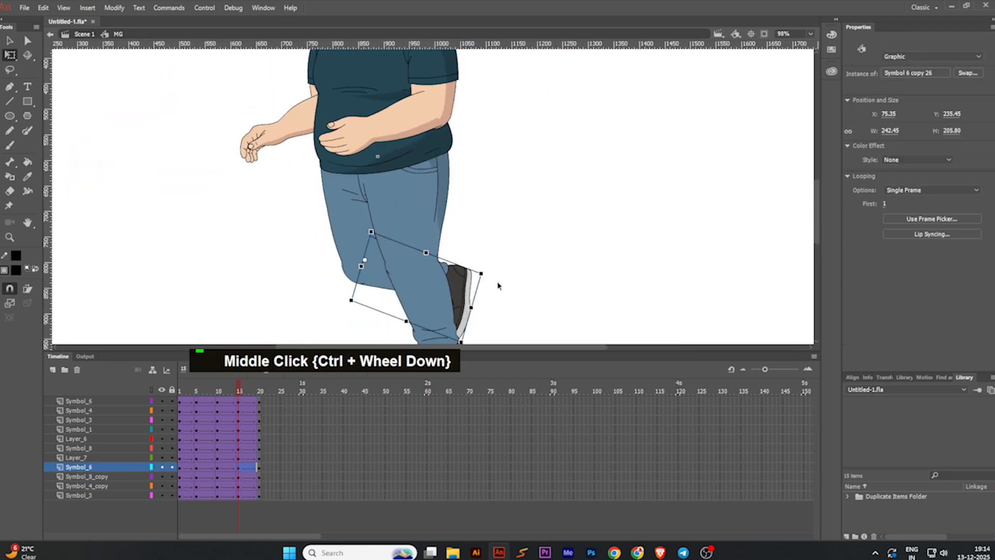
key("space")
left_click_drag(493, 285, 493, 260)
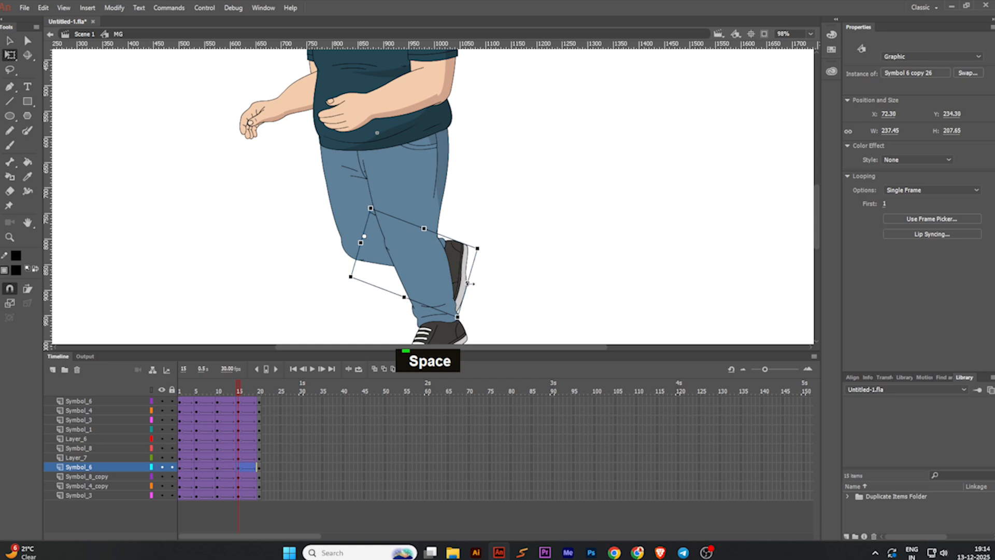
left_click(497, 284)
scroll(468, 240, "down", 2, "ctrl")
middle_click(466, 251)
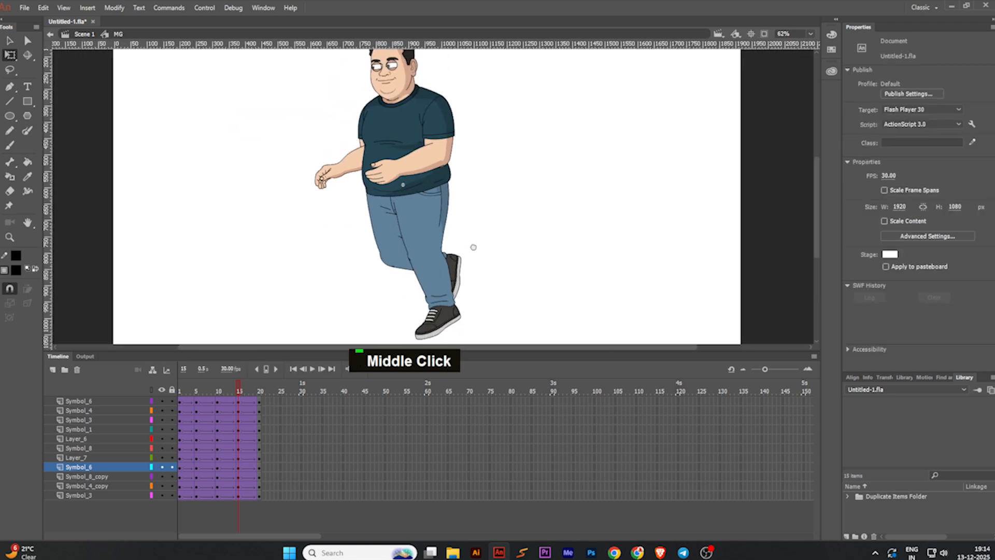
- Scrub the walk from frame 15 to frame 20, return to the start, and save the document
scroll(474, 250, "down", 1, "ctrl")
left_click_drag(241, 390, 265, 399)
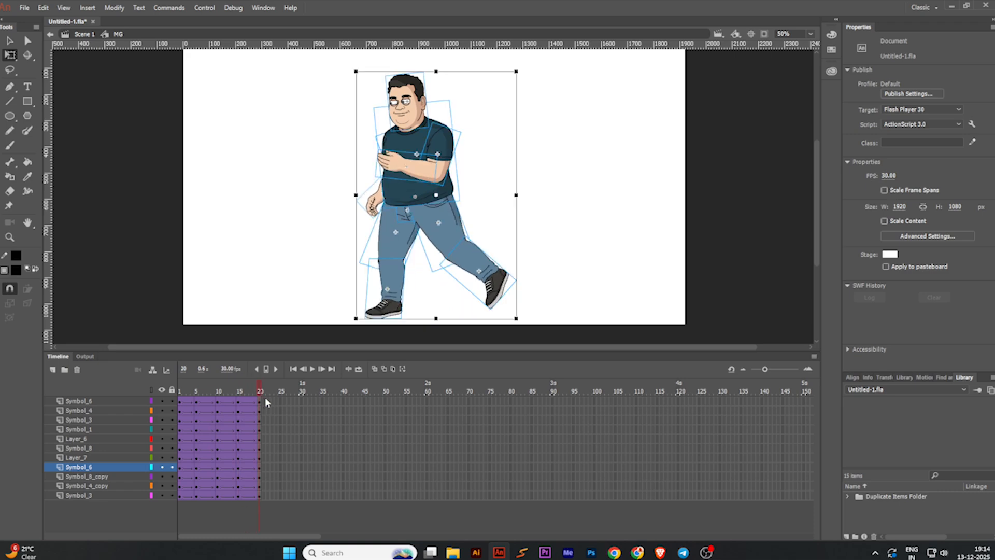
left_click(182, 402)
key("space")
left_click_drag(297, 242, 303, 245)
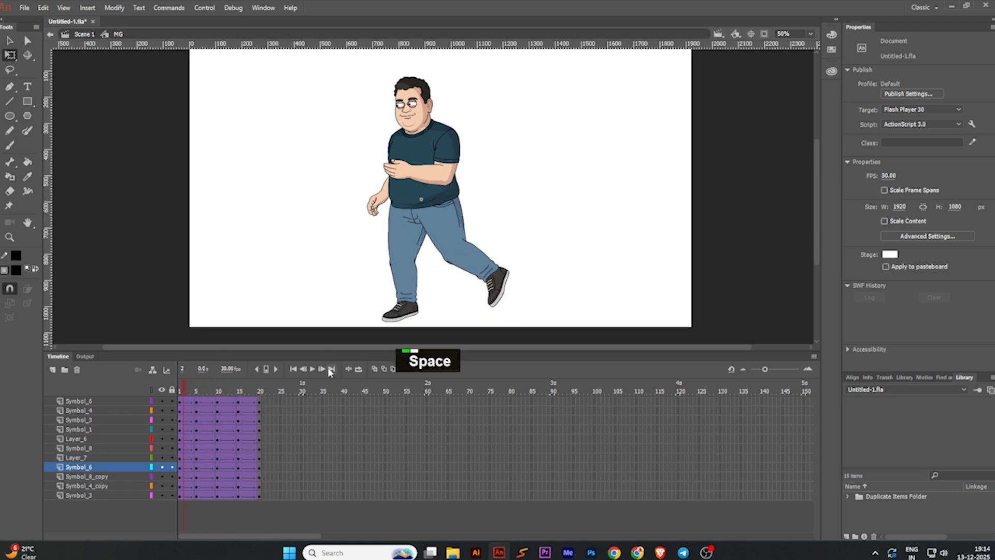
key("ctrl+s")
- Play the walk cycle in a loop over frames 1 to 20, then turn looping off and stop playback
left_click(357, 369)
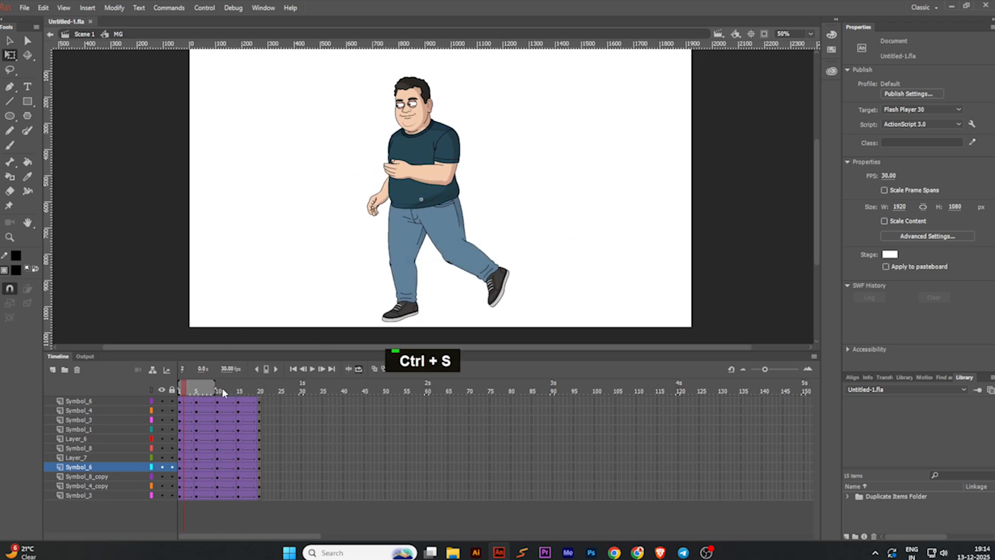
left_click(313, 369)
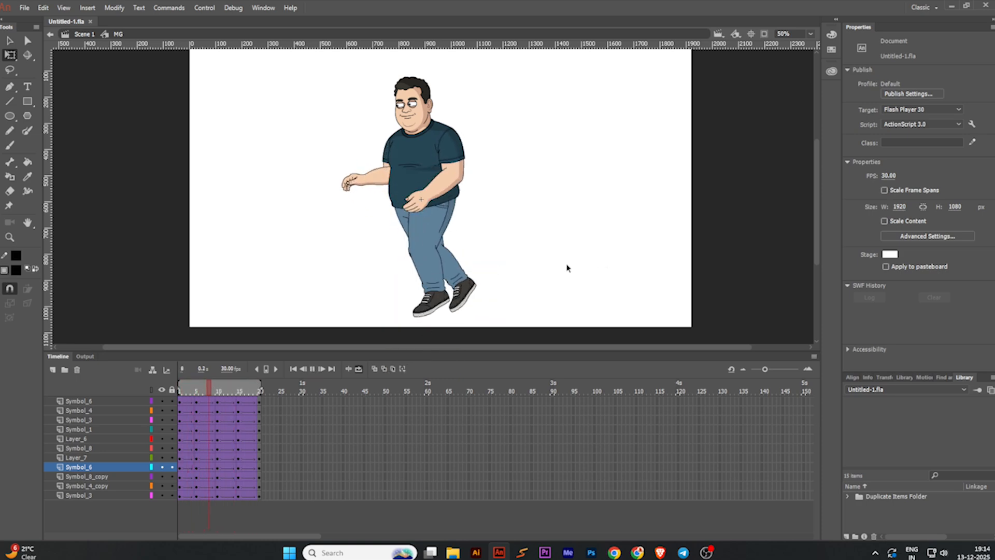
left_click(359, 368)
left_click(313, 369)
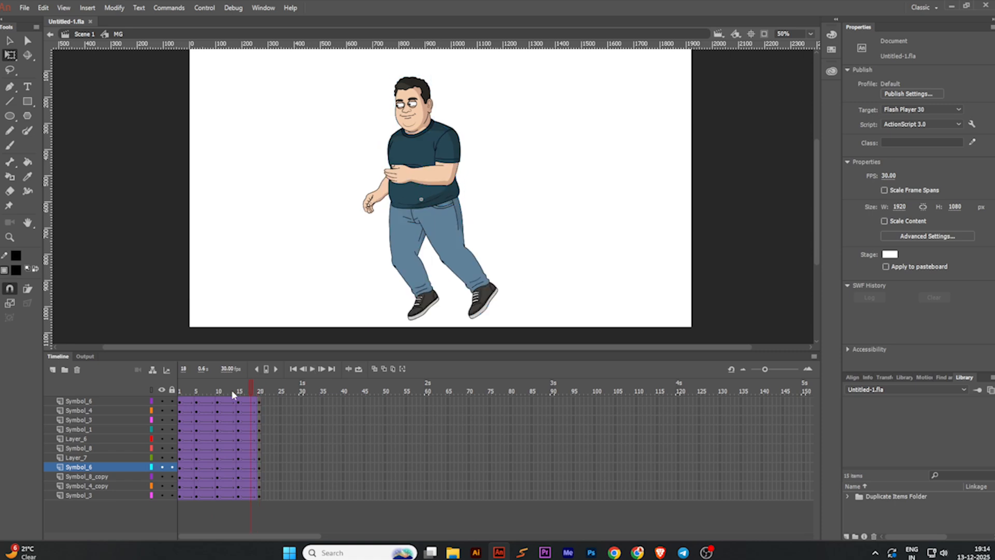
- Move the whole character down by about 29 px in the frame 5 pose
scroll(415, 262, "down", 1)
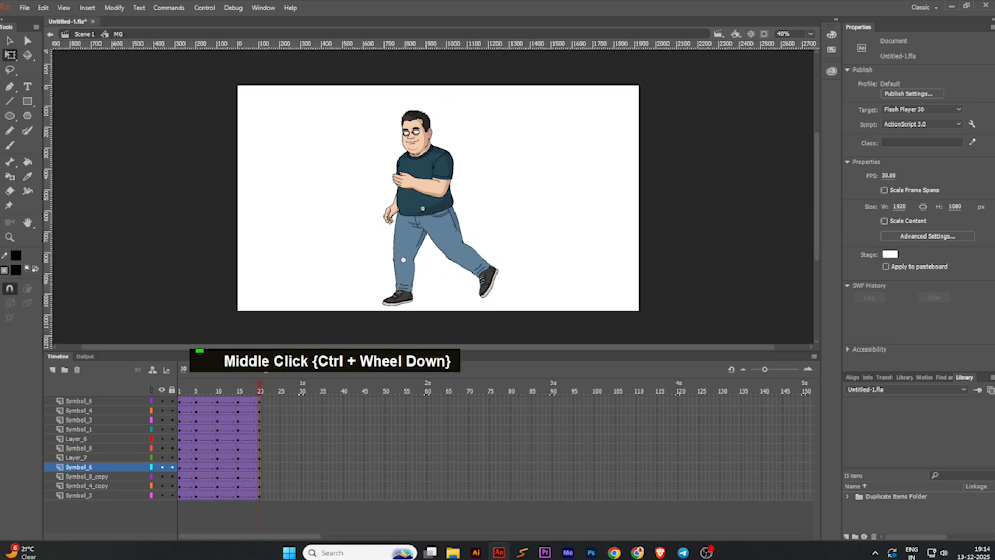
scroll(424, 261, "up", 1)
left_click_drag(424, 258, 424, 263)
left_click_drag(258, 388, 197, 396)
left_click_drag(344, 158, 340, 171)
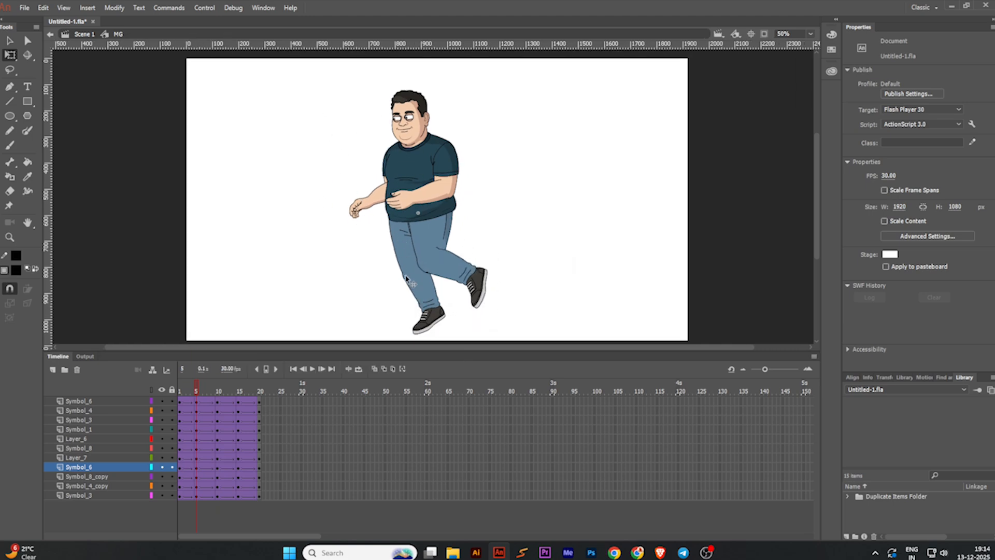
mouse_move(188, 389)
left_mouse_down()
mouse_move(175, 390)
mouse_move(197, 388)
left_mouse_up()
left_click_drag(308, 69, 558, 313)
scroll(537, 257, "down", 1)
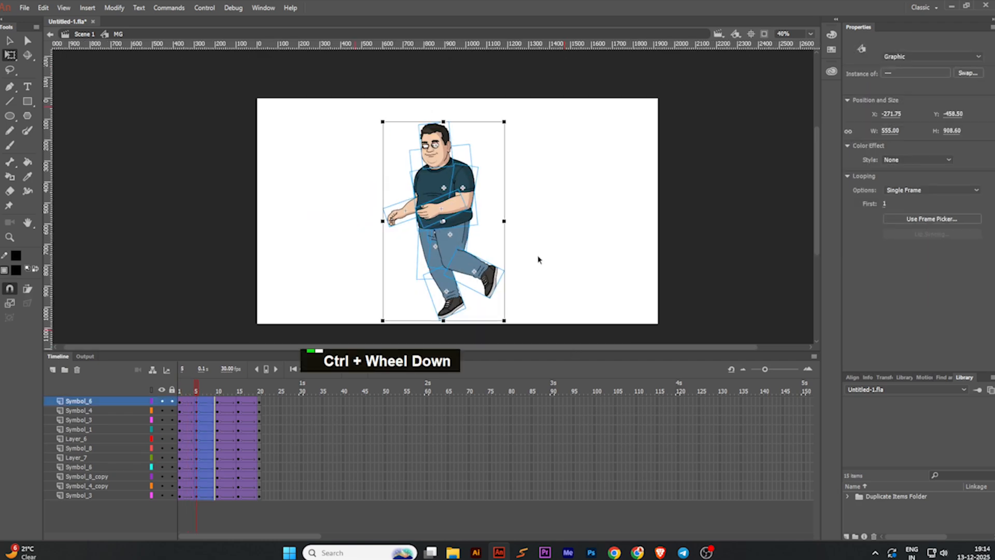
scroll(526, 264, "up", 1)
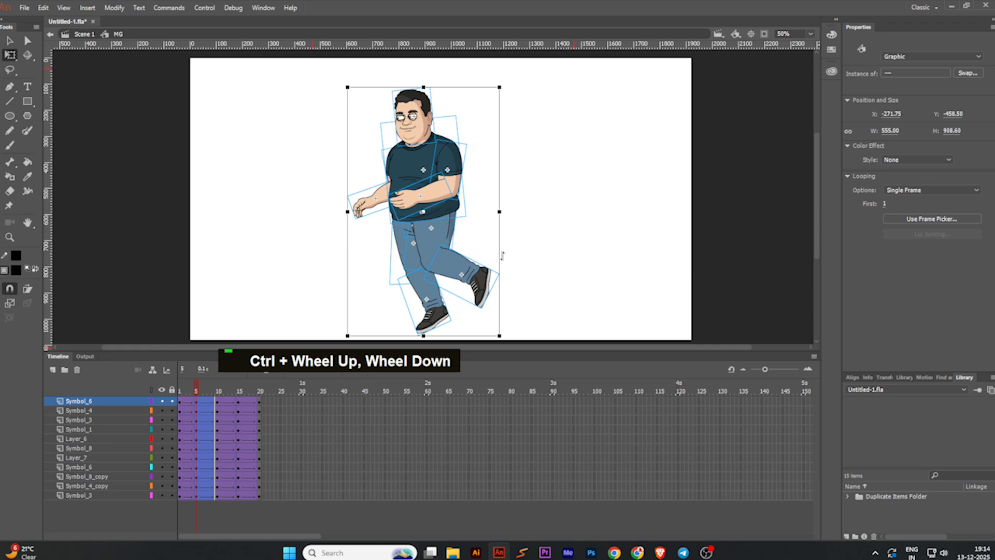
key("Down")
key("Down")
key("Down")
key("Down")
key("Down")
key("Down")
key("Down")
key("Down")
key("Down")
key("Down")
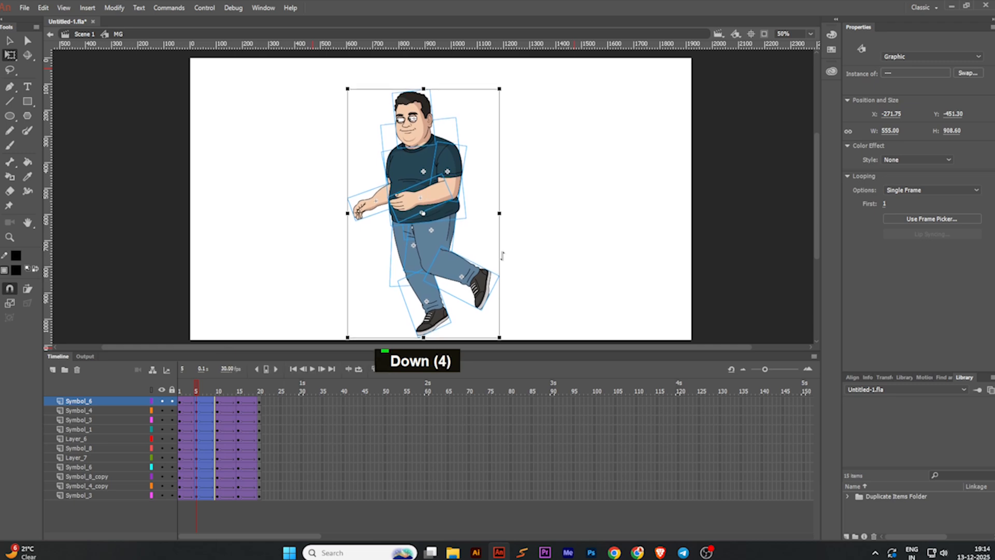
key("Down")
key("Down")
key("Down")
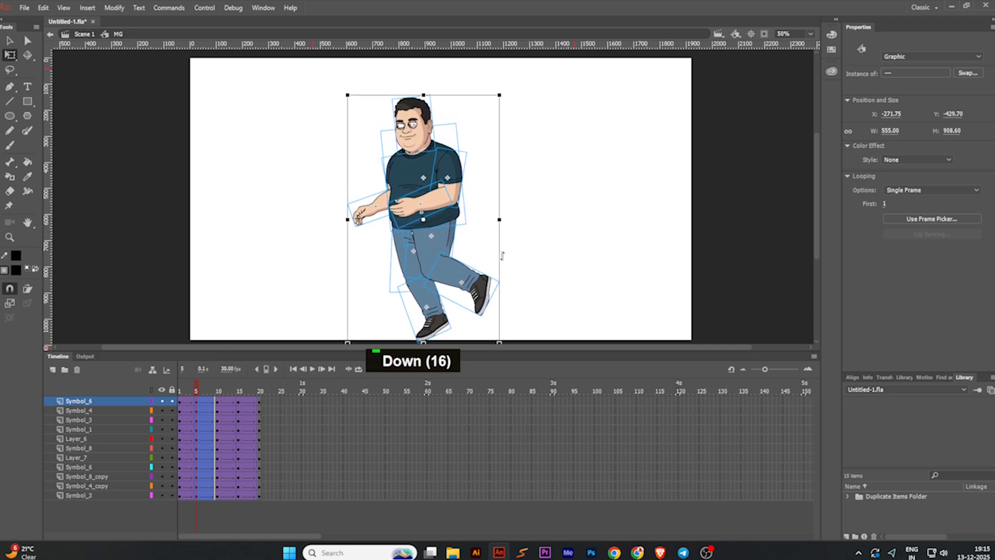
left_click(550, 283)
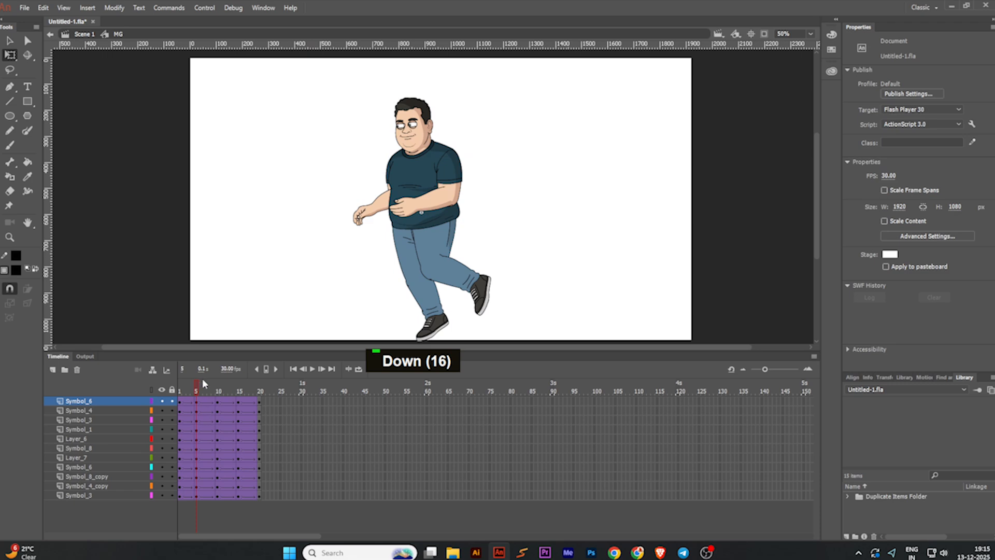
- Compare the frame 5 and 15 poses and place a horizontal guide at the top of the head in frame 5
left_click_drag(200, 383, 238, 396)
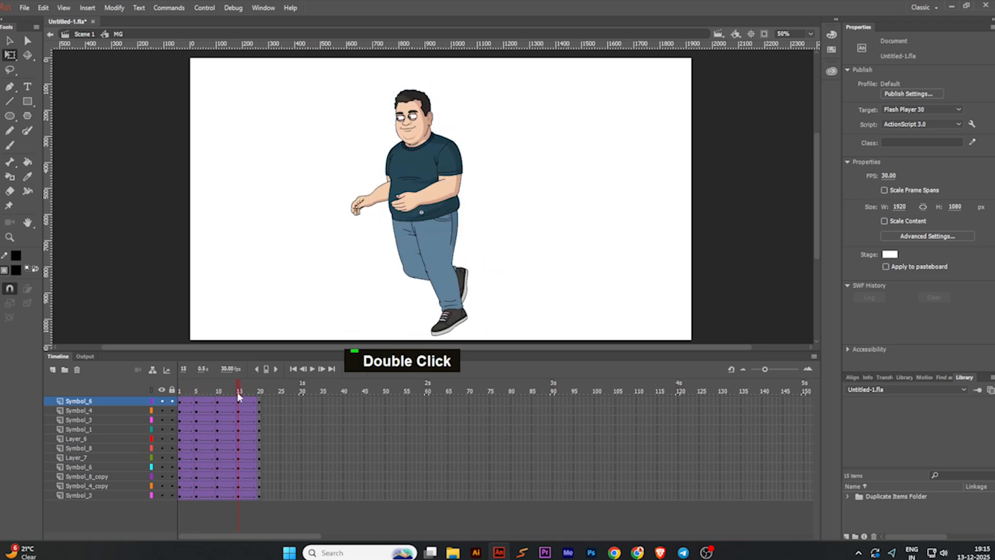
left_click(197, 406)
scroll(432, 64, "up", 4)
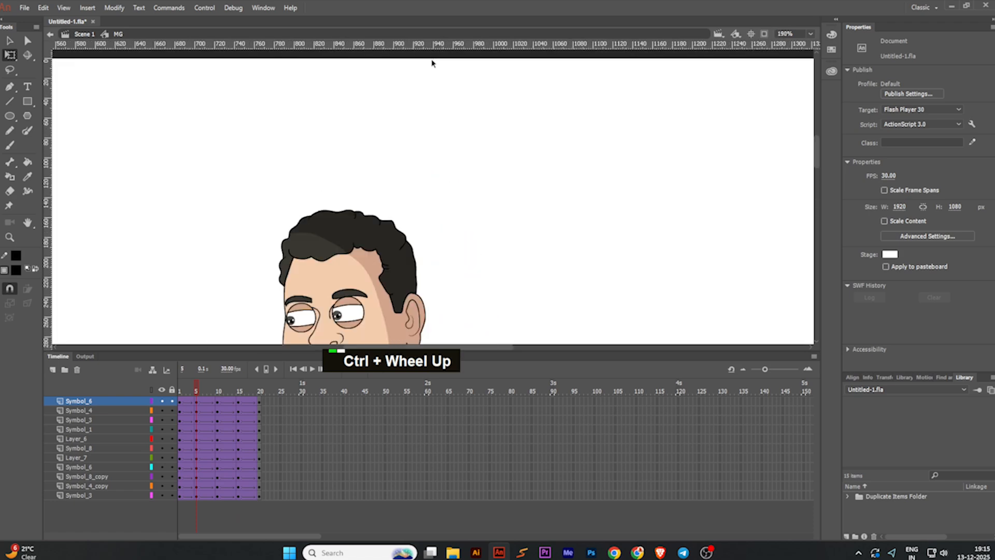
left_click_drag(441, 46, 373, 210)
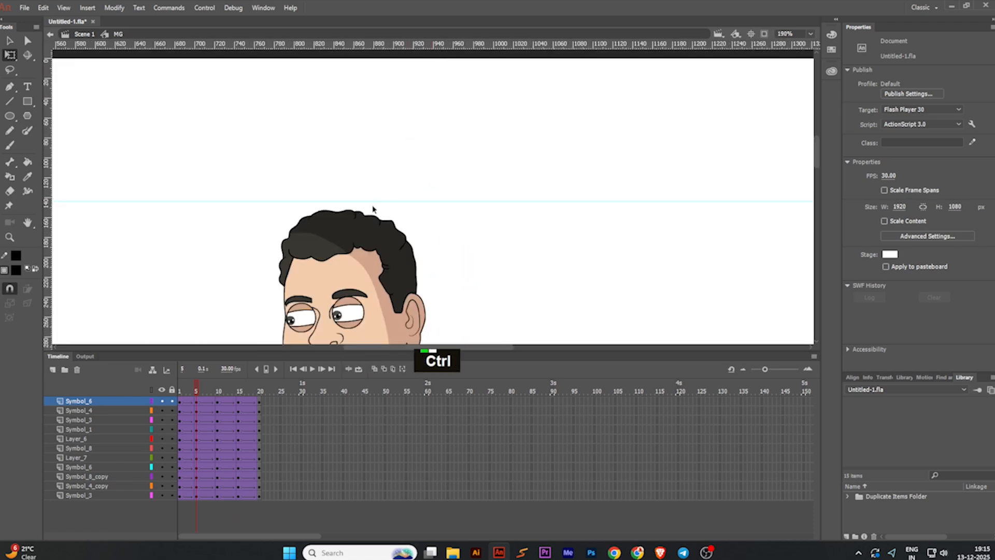
scroll(363, 205, "up", 3)
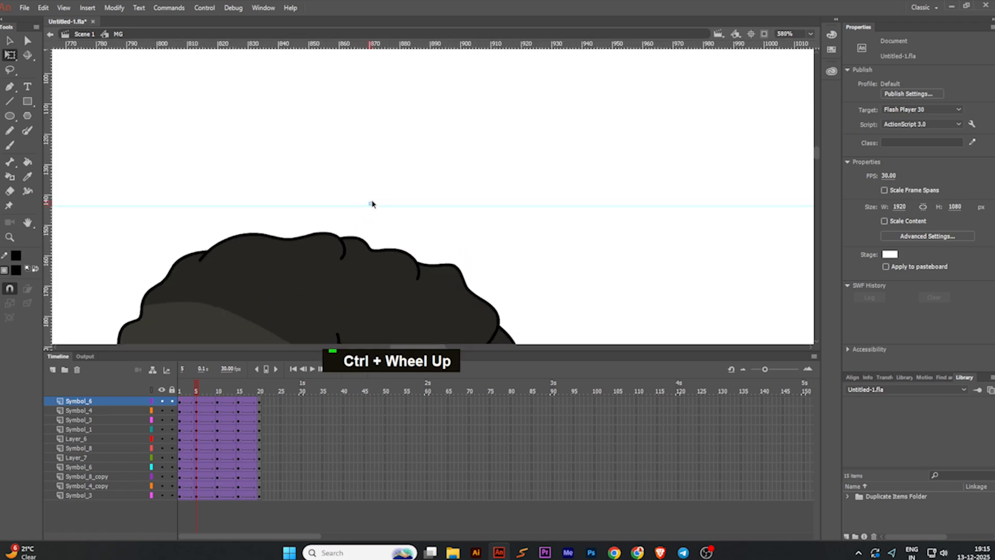
left_click_drag(373, 209, 356, 234)
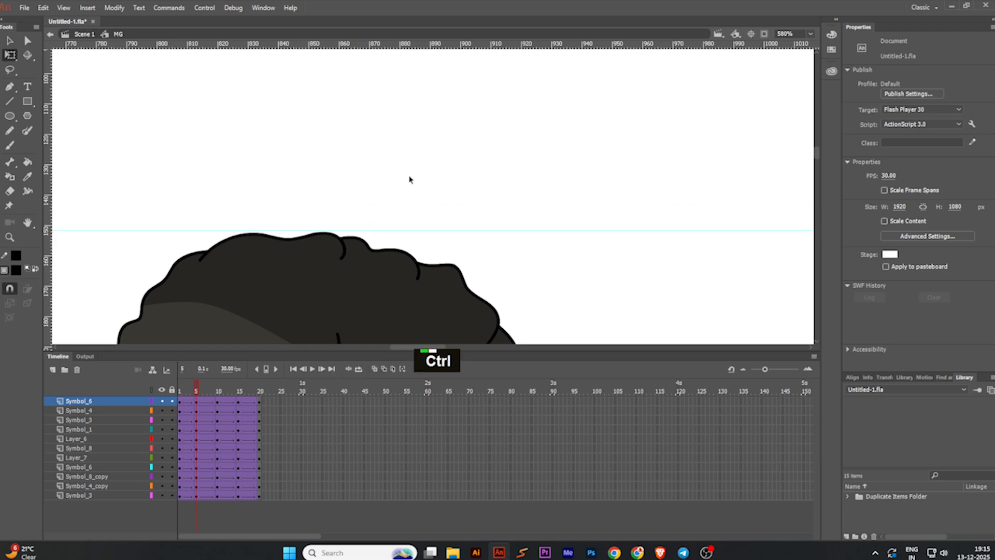
- Hide the rulers, remove the guide, and show the rulers again
scroll(409, 179, "down", 3)
scroll(409, 180, "down", 1)
right_click(444, 121)
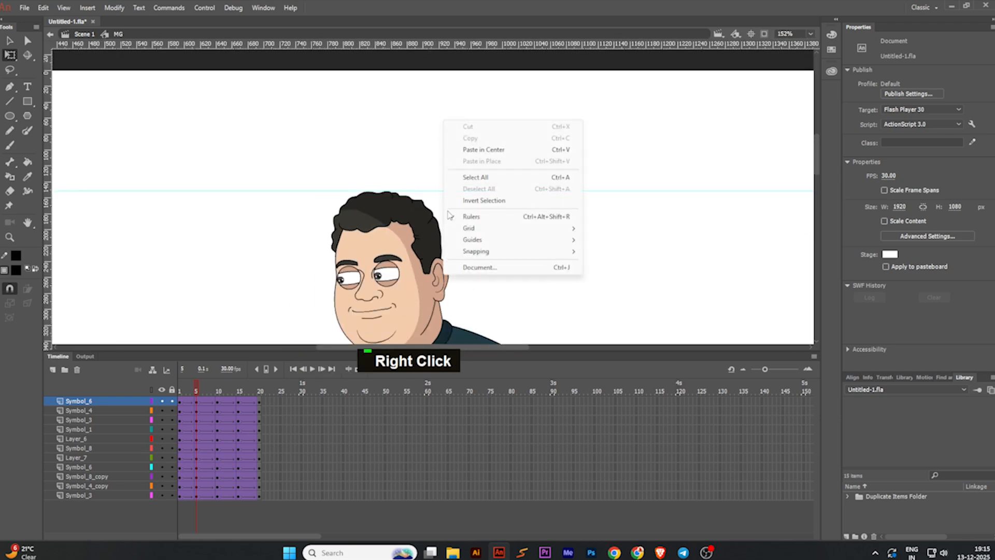
left_click(477, 221)
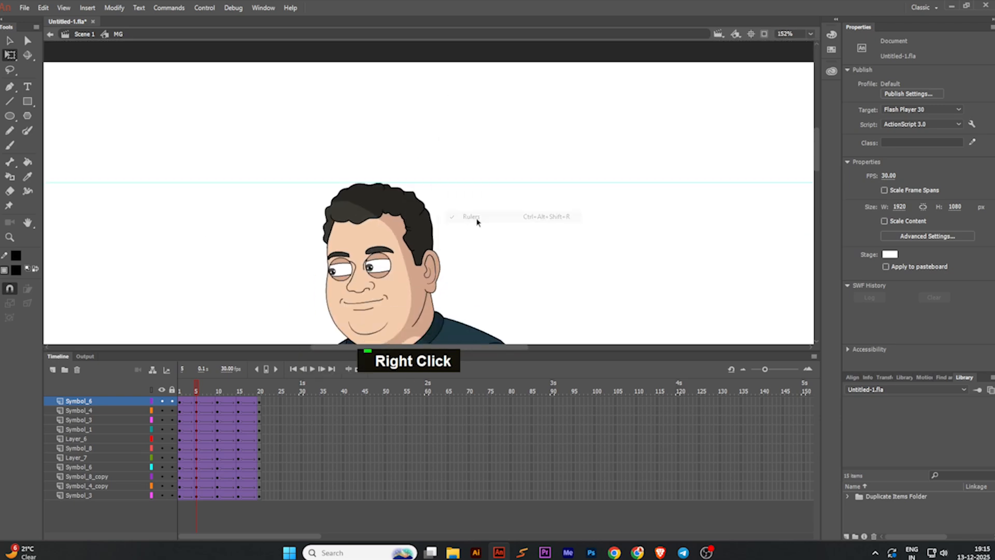
right_click(508, 190)
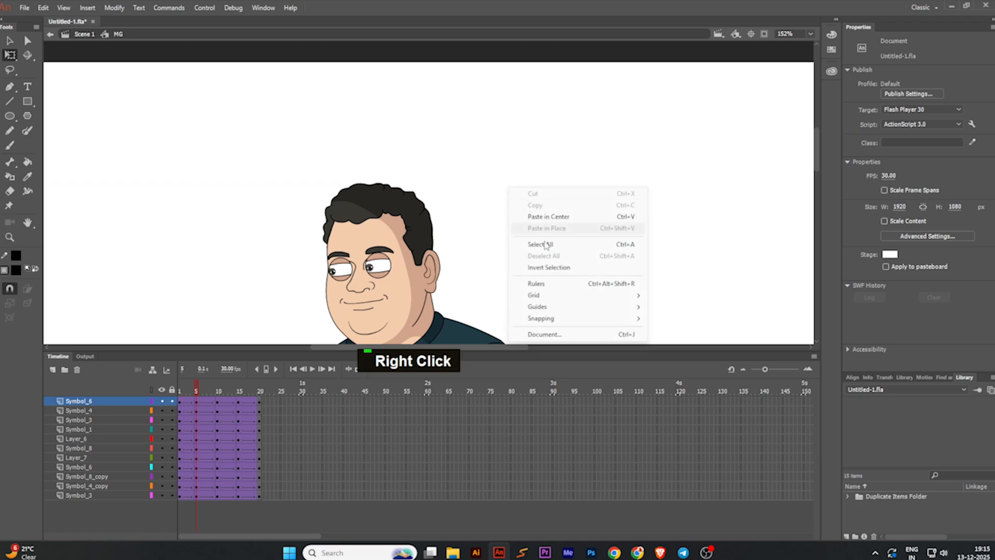
left_click(535, 285)
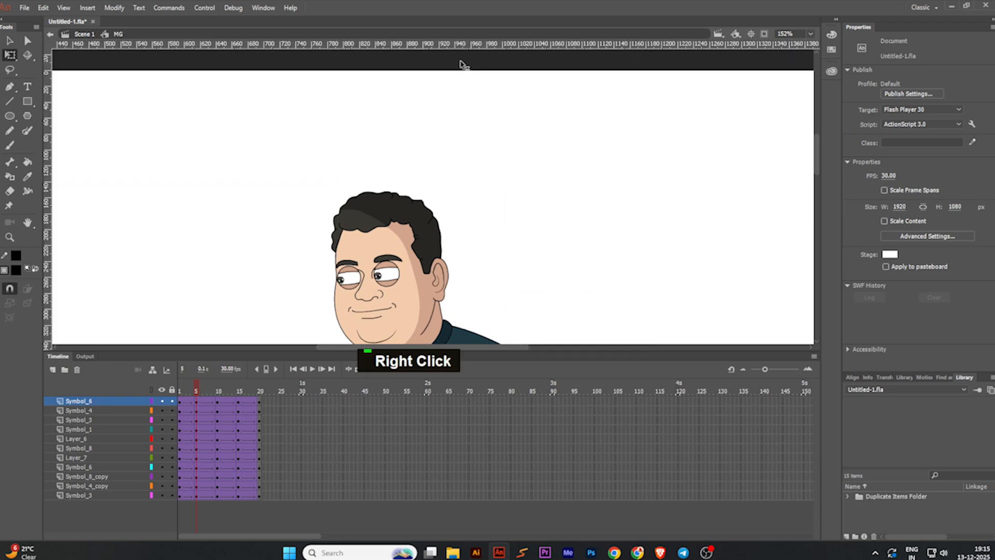
- Place a new horizontal guide along the top of the character's head in the frame 5 pose
left_click_drag(459, 64, 425, 188)
scroll(414, 190, "up", 4)
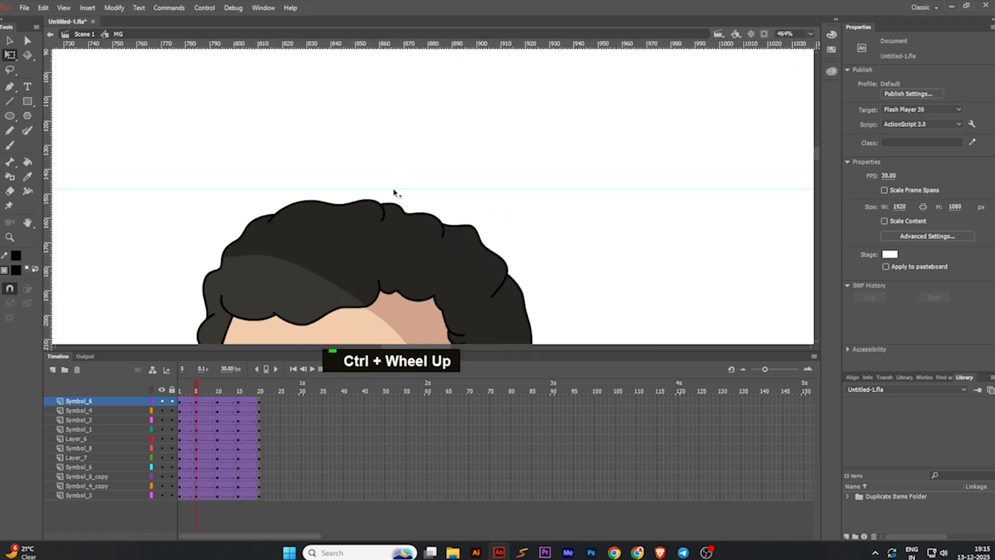
scroll(428, 177, "down", 6)
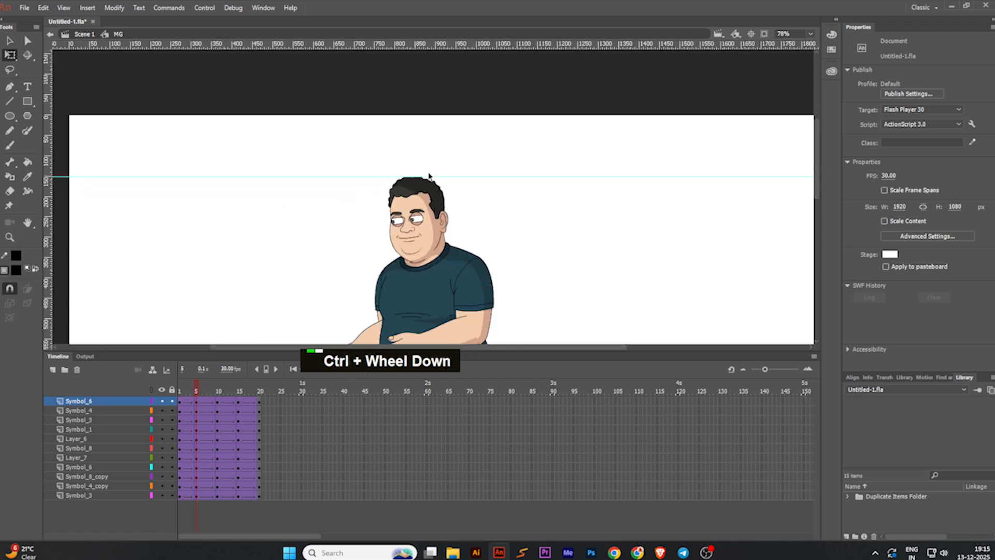
scroll(533, 259, "down", 2)
middle_click(492, 333)
scroll(350, 237, "down", 2)
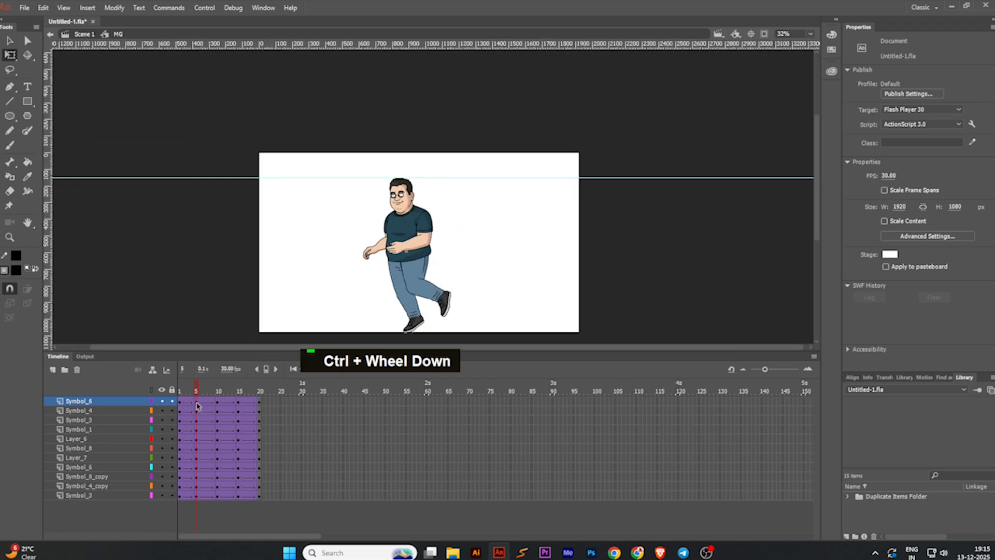
- Move the whole character down by 28.5 px in the frame 15 pose, aligning the top of the head with the guide
left_click_drag(197, 406, 238, 386)
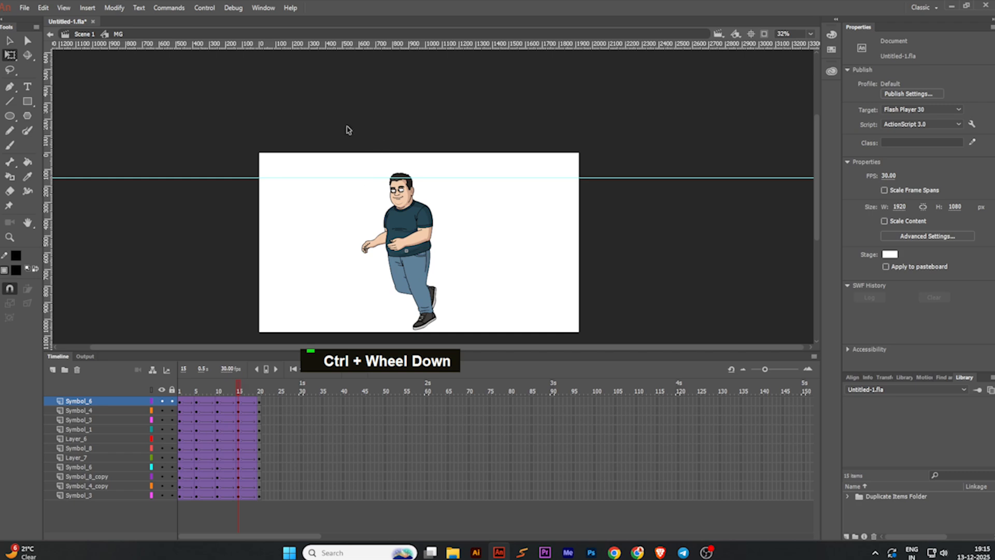
left_click_drag(347, 129, 503, 342)
scroll(402, 163, "up", 5, "ctrl")
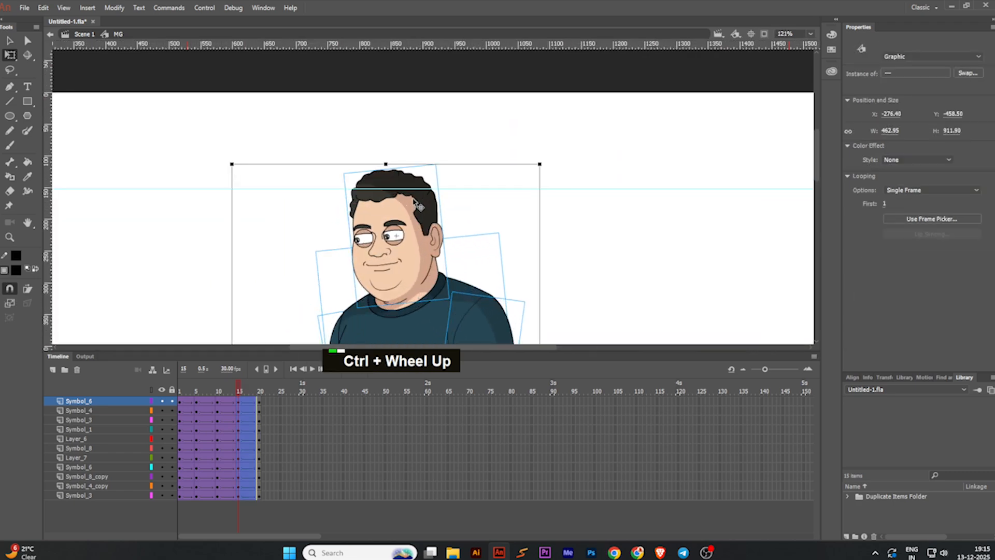
scroll(417, 203, "down", 6, "ctrl")
middle_click(490, 213)
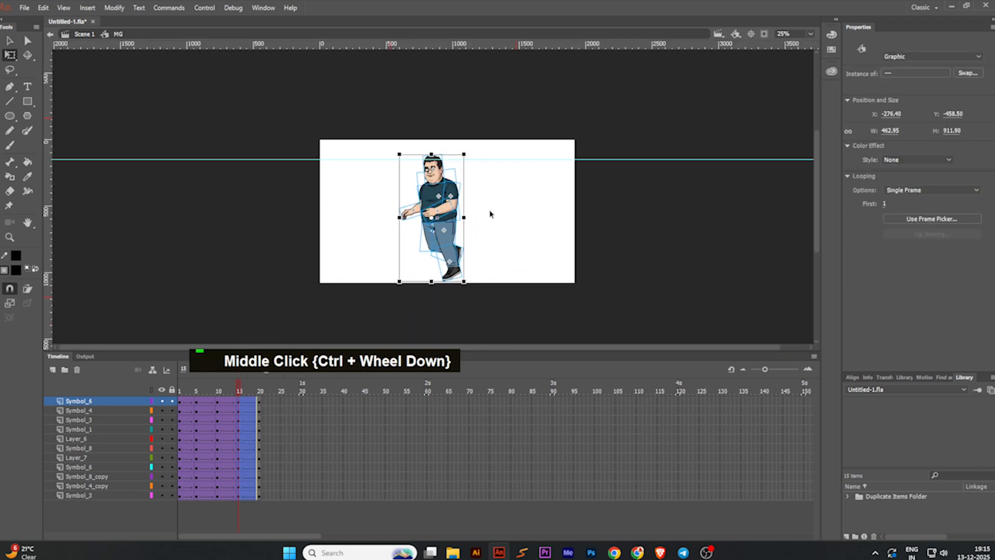
scroll(490, 214, "up", 2, "ctrl")
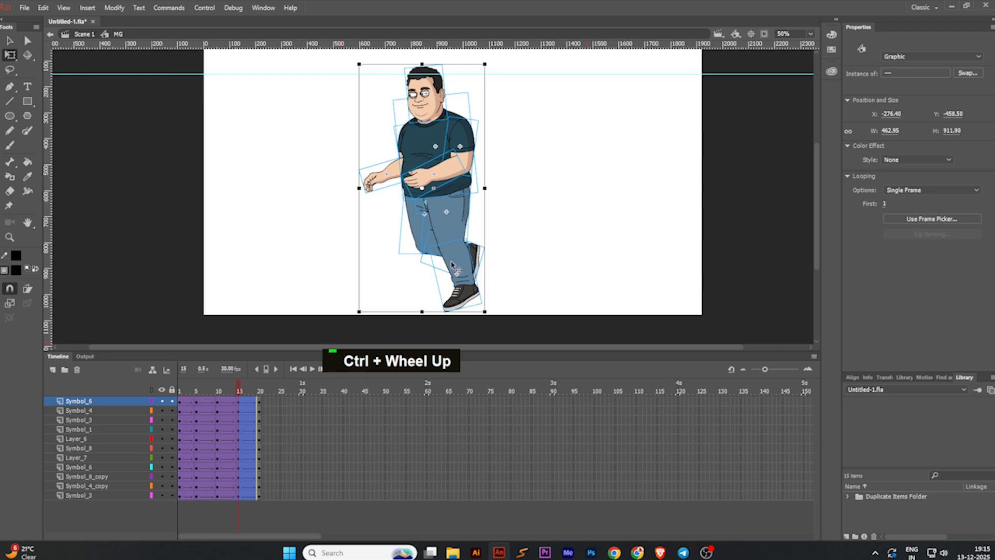
middle_click(578, 200)
scroll(456, 135, "up", 5, "ctrl")
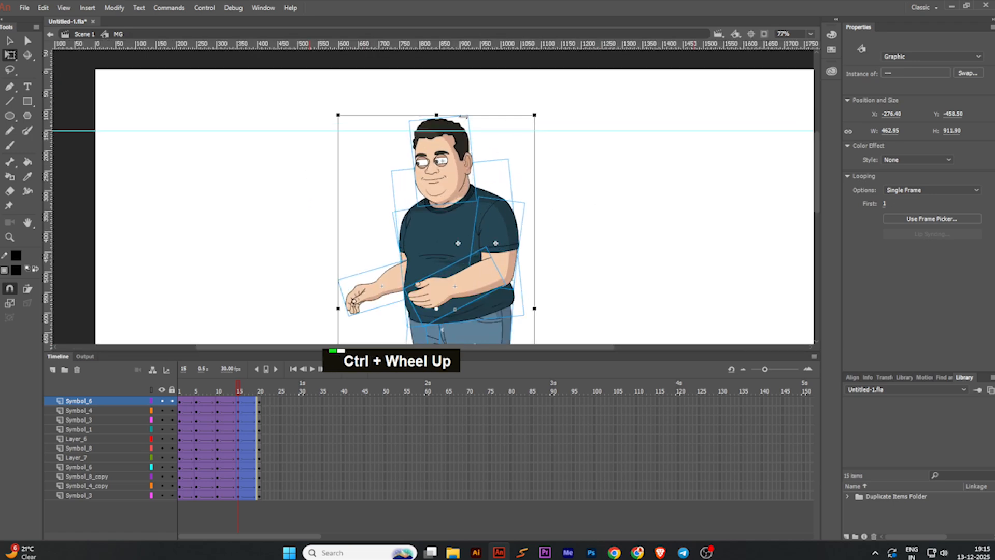
scroll(480, 131, "down", 2, "ctrl")
middle_click(481, 131)
scroll(483, 131, "down", 1, "ctrl")
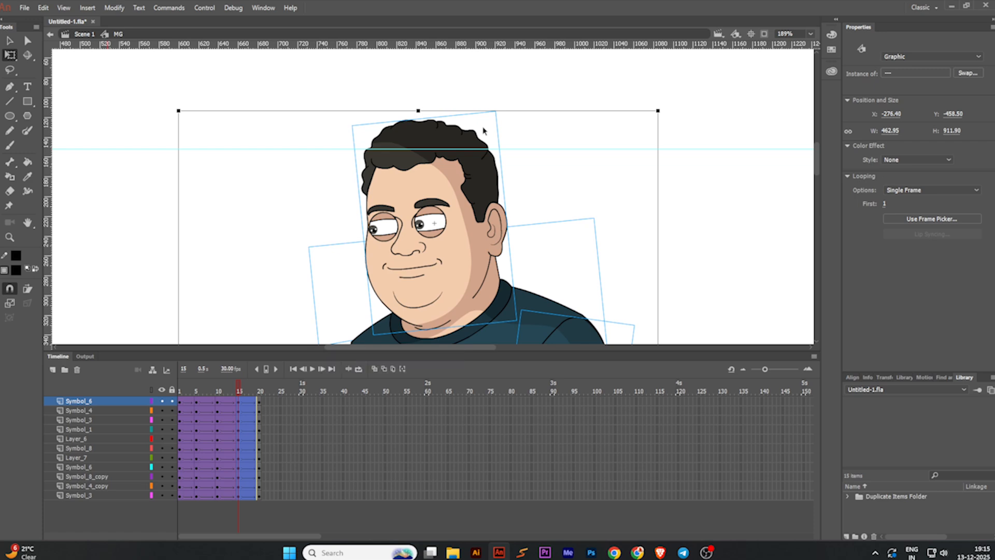
key("Down")
key("Down")
key("Down")
key("Down")
key("Down")
key("Down")
key("Down")
key("Down")
key("Down")
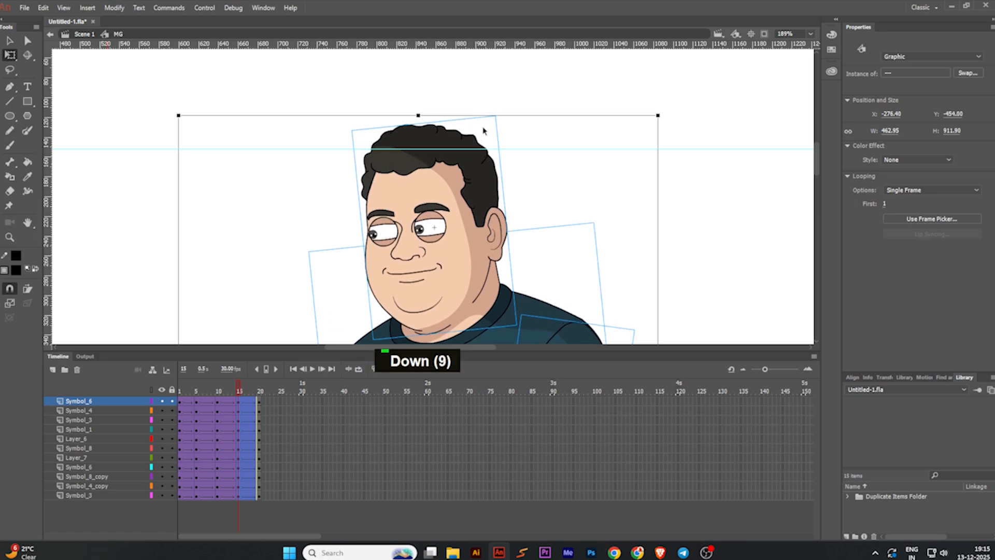
key("Down")
key("Down")
key("Down")
key("Down")
key("Down")
key("Down")
key("Down")
key("Down")
key("Down")
key("Down")
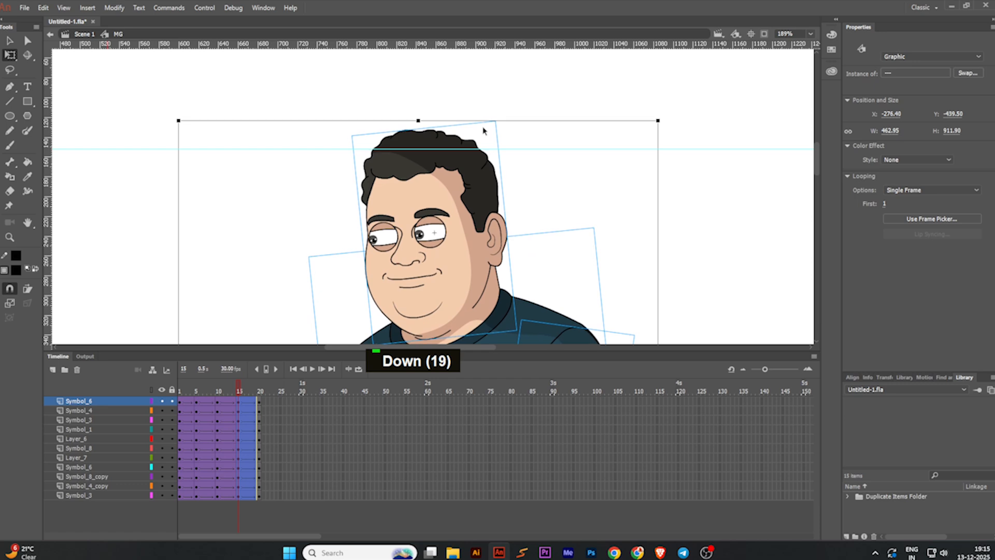
key("shift+Down")
key("shift+Down")
key("shift+Down")
key("shift+Down")
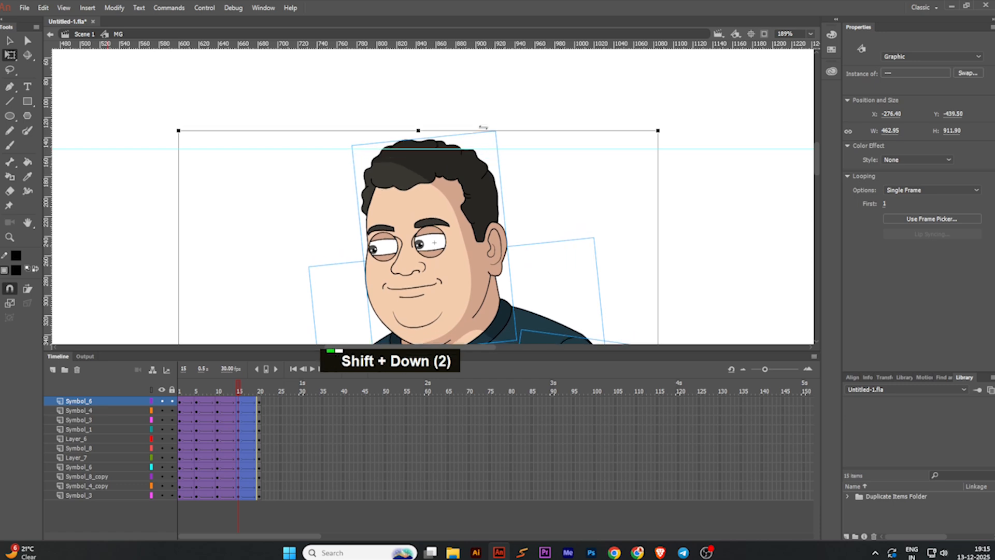
key("Up")
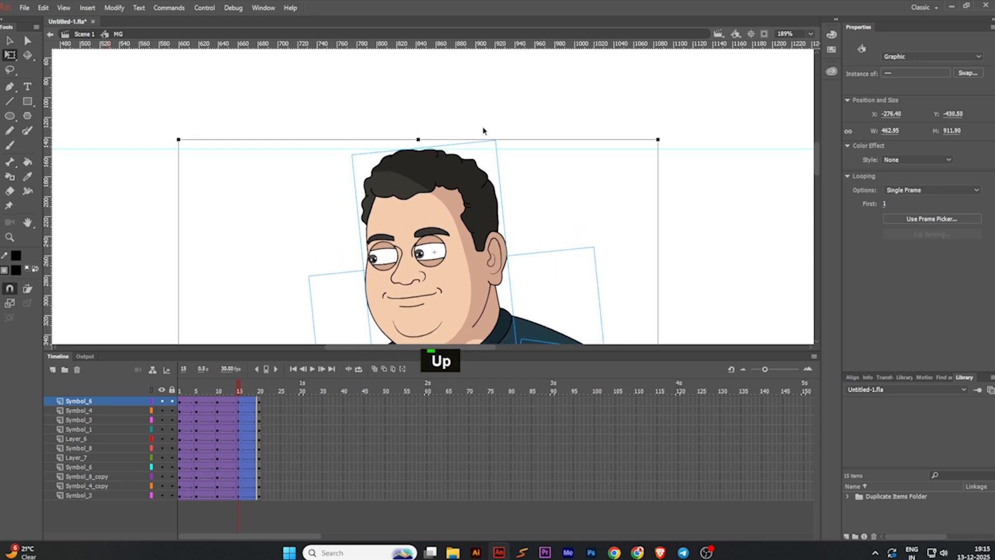
key("Down")
key("Down")
key("Down")
key("Up")
key("Up")
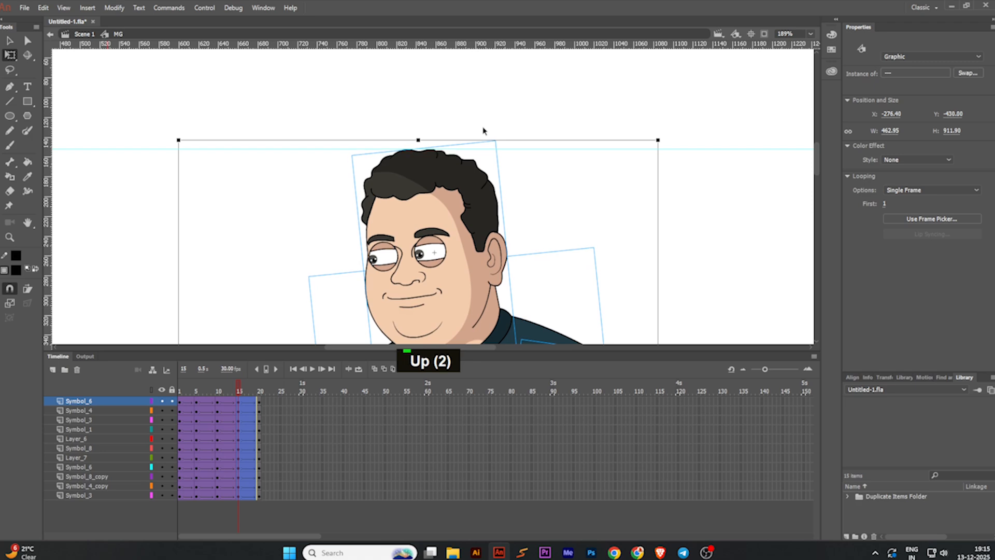
- Deselect the character and remove the horizontal guide from the stage
left_click(535, 160)
scroll(534, 137, "down", 5, "ctrl")
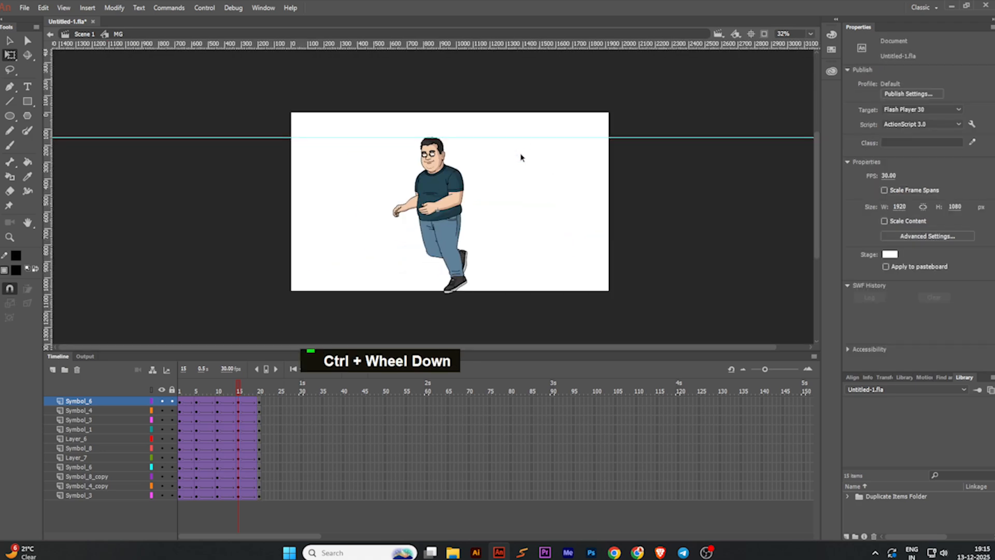
middle_click(525, 145)
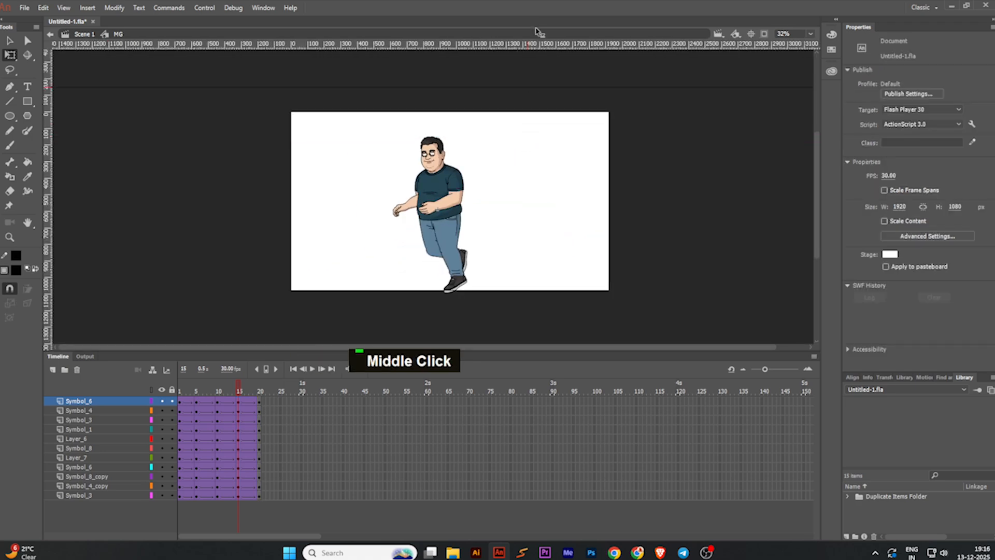
- Play frames 1 to 20 in a loop and examine the walk cycle's motion, giving the stage more height above the timeline
scroll(526, 156, "up", 2, "ctrl")
middle_click(473, 240)
scroll(473, 240, "up", 1, "ctrl")
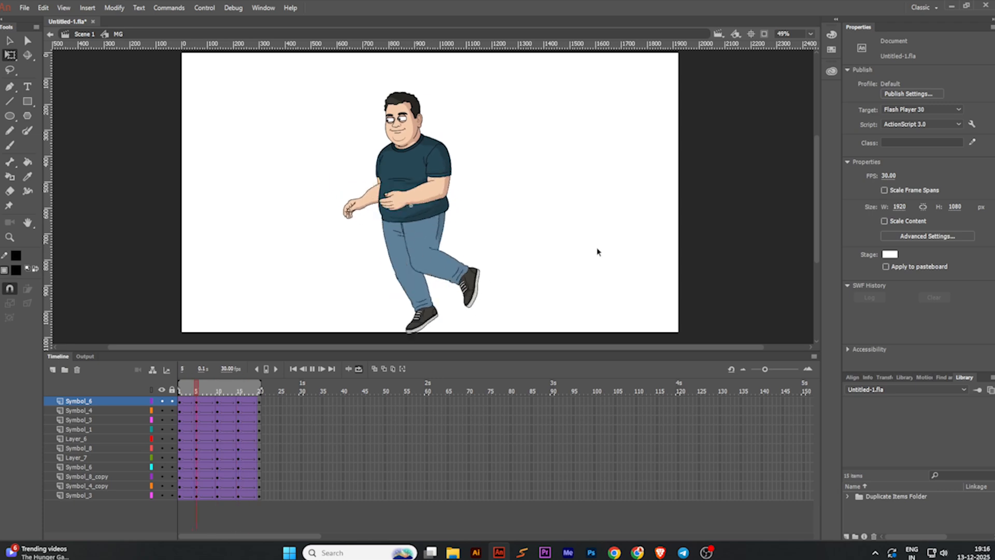
scroll(566, 240, "down", 1, "ctrl")
scroll(487, 254, "up", 1, "ctrl")
middle_click(522, 259)
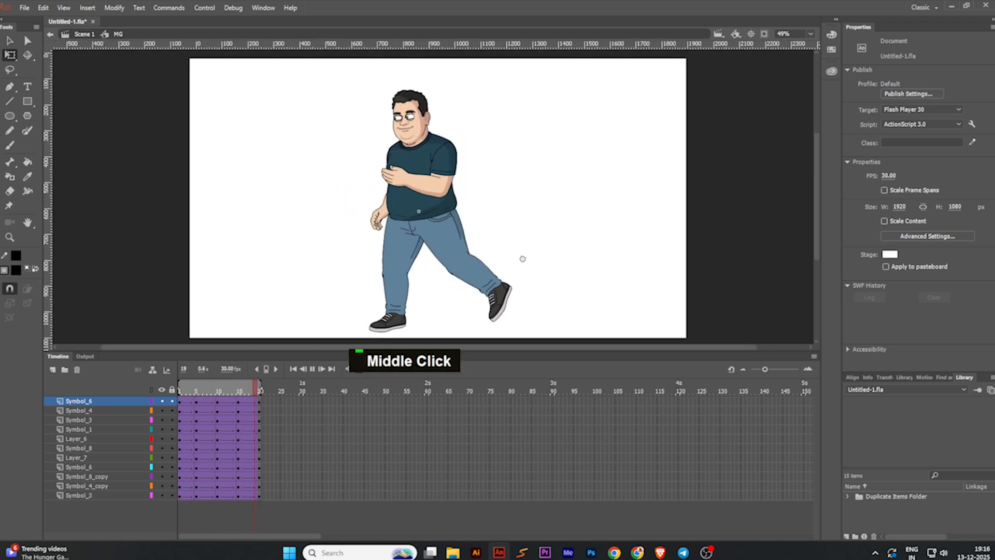
left_click_drag(498, 349, 486, 402)
scroll(493, 280, "up", 1, "ctrl")
scroll(494, 290, "down", 1, "ctrl")
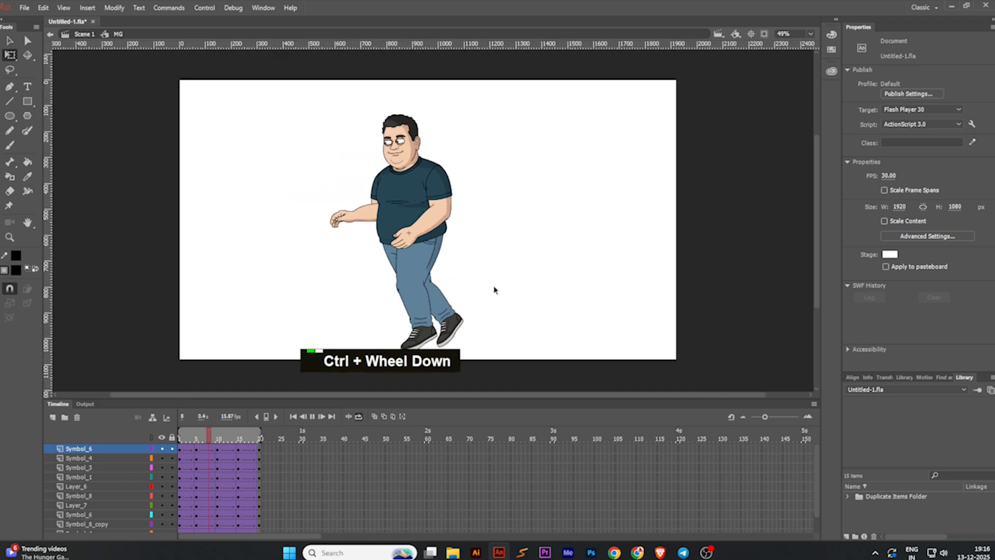
middle_click(494, 291)
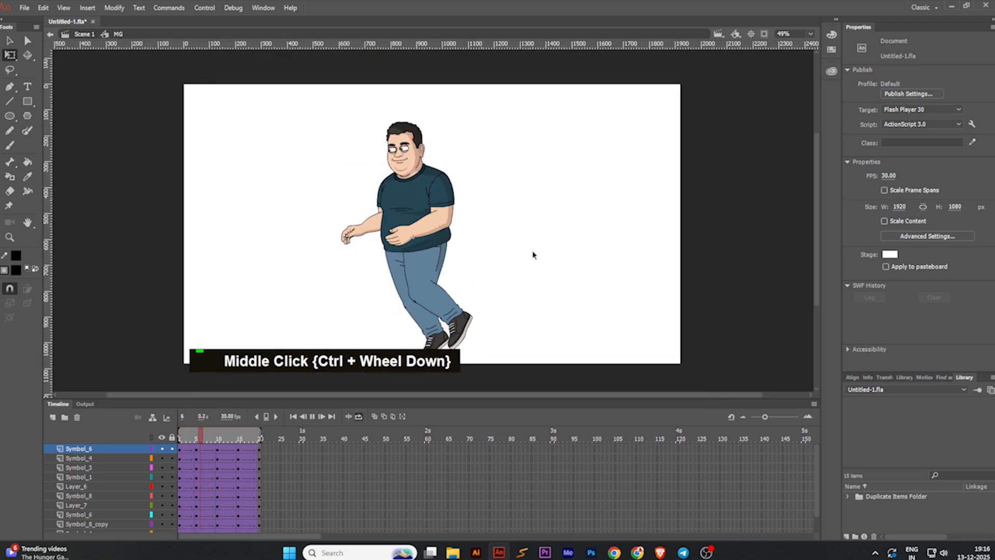